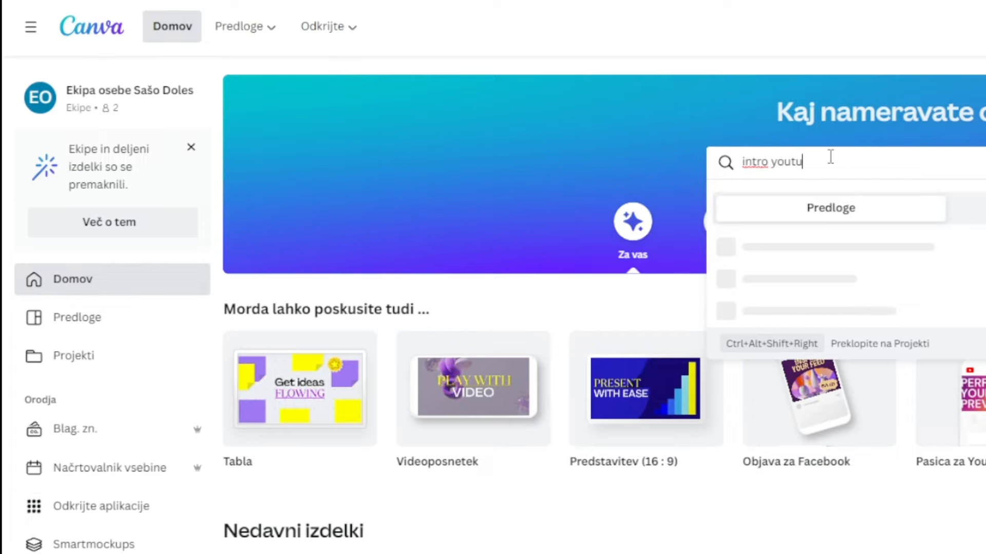
Step: Search the templates for "intro youtube" and open the Green Natural Village Youtube Intro template with the palm trees and bridge
key("Return")
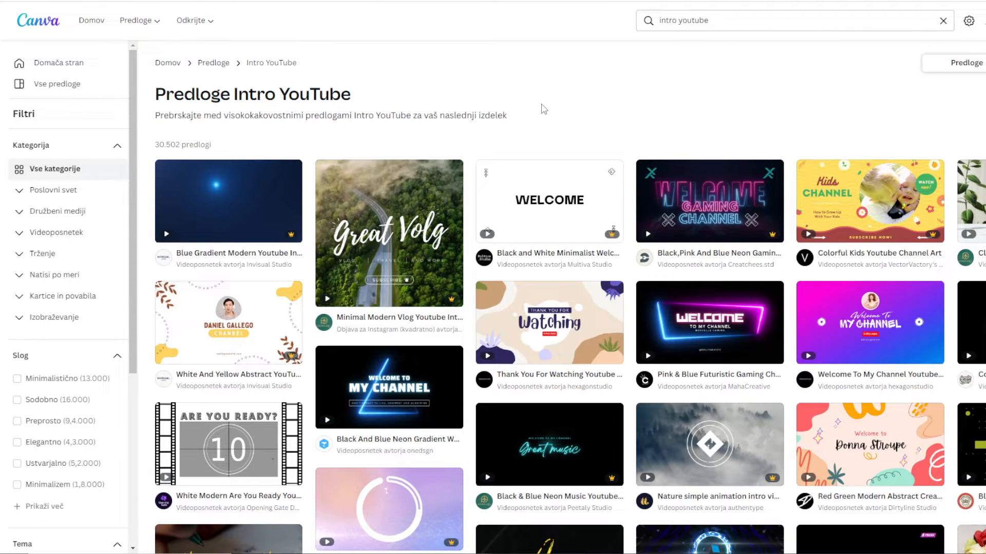
scroll(545, 159, "down", 20)
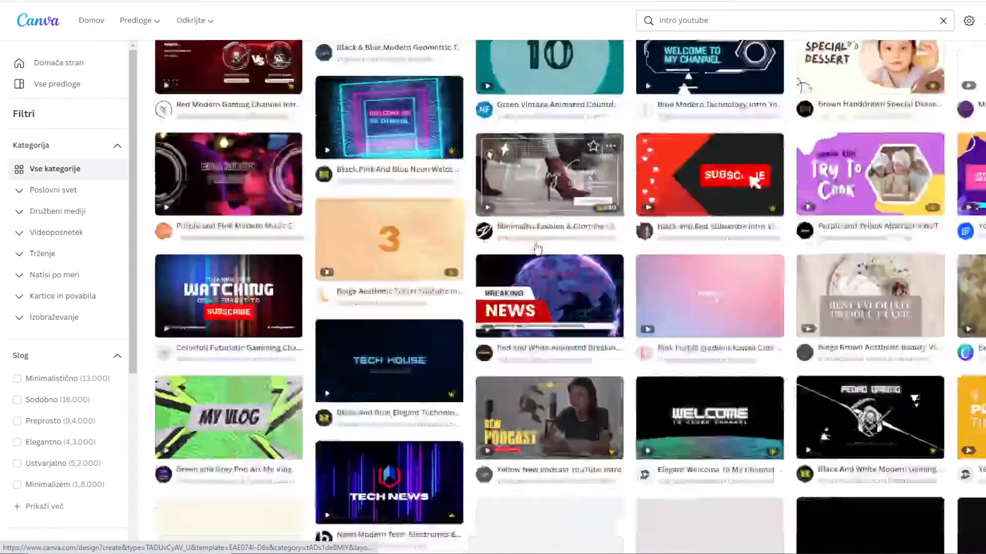
scroll(537, 249, "down", 11)
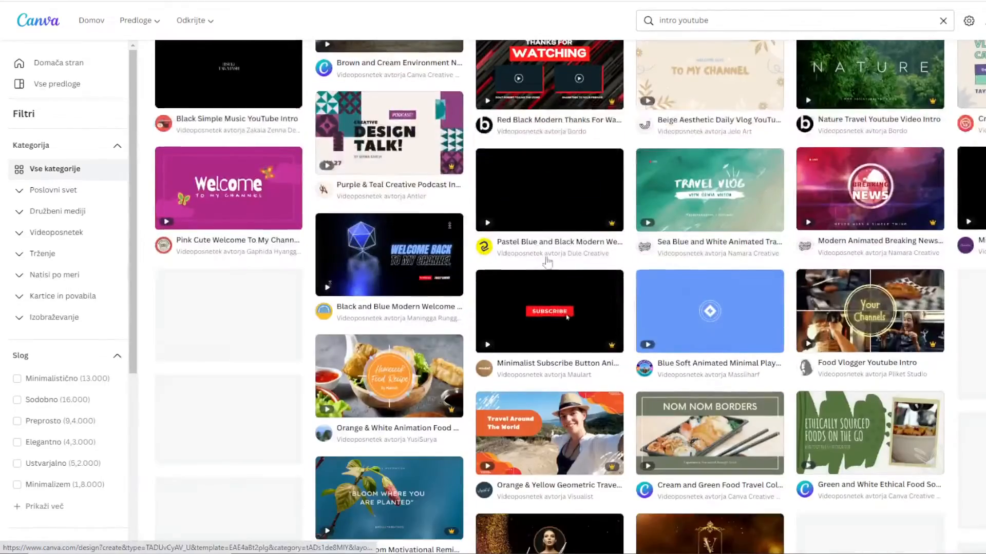
scroll(569, 265, "down", 20)
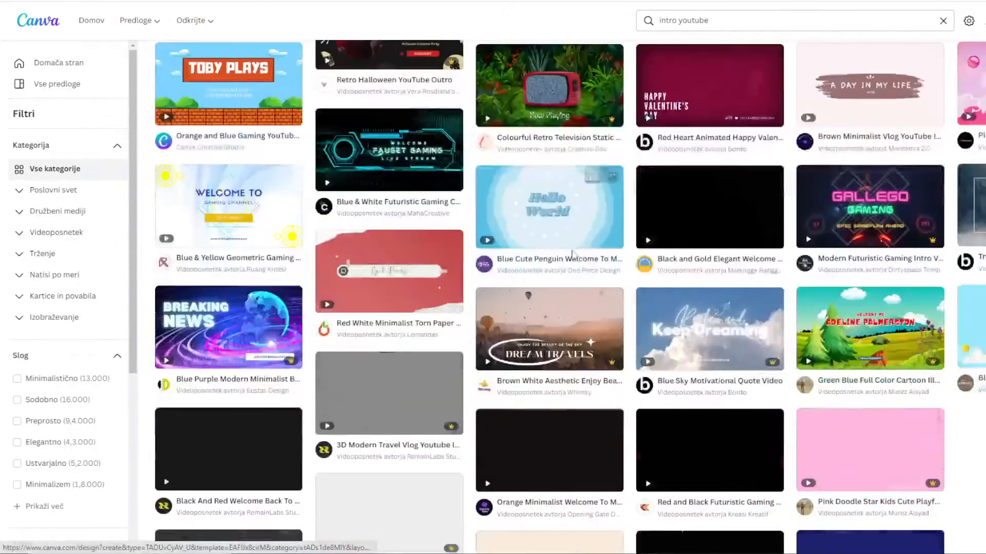
scroll(575, 254, "down", 15)
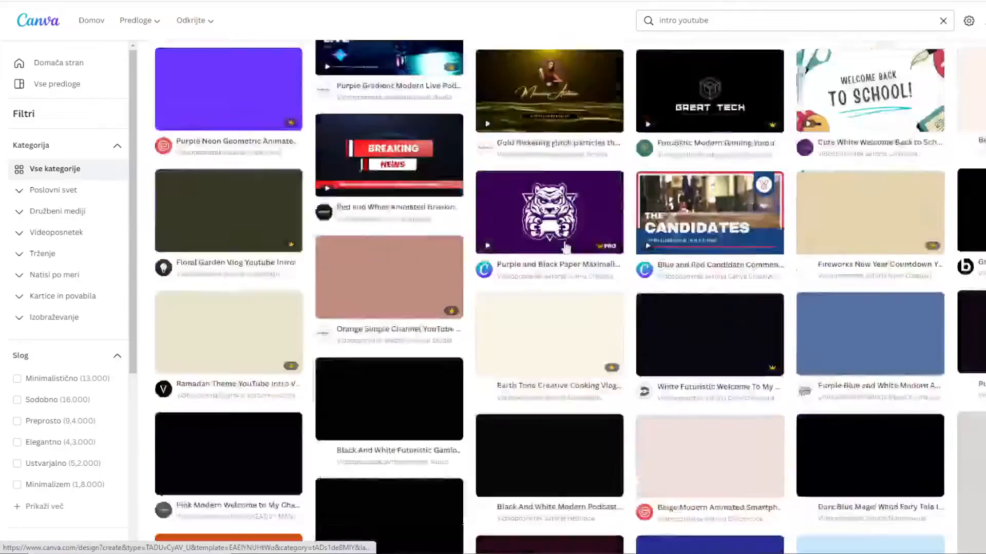
scroll(566, 245, "down", 15)
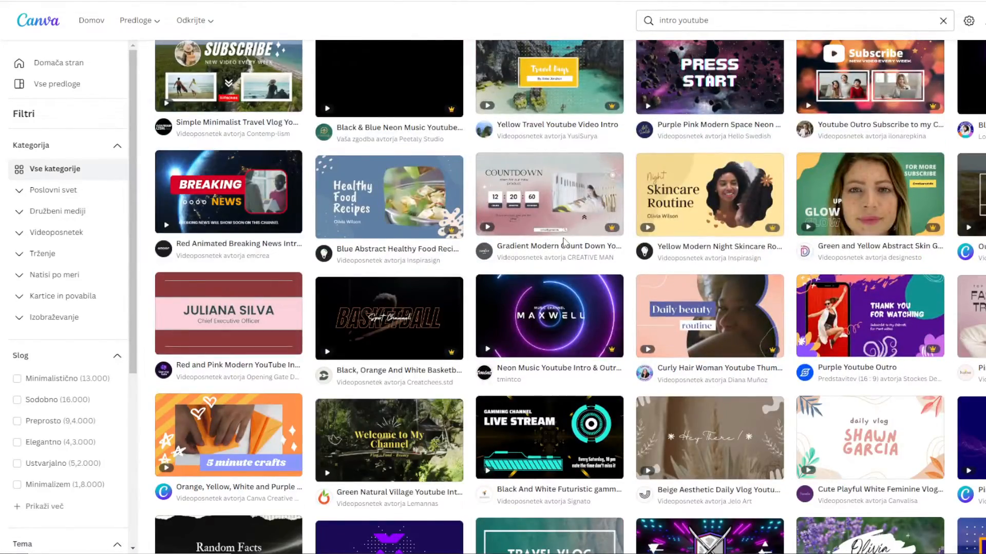
scroll(565, 241, "down", 5)
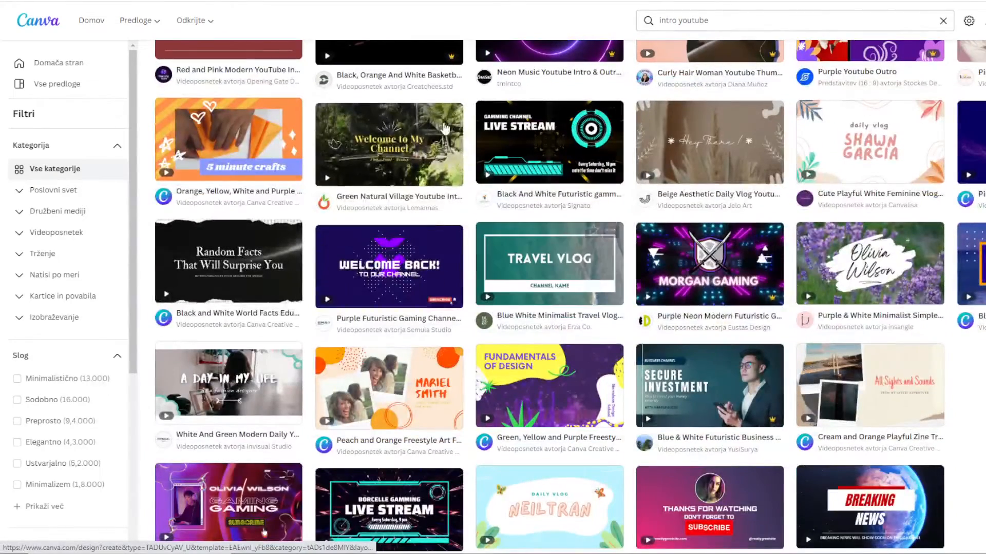
left_click(366, 147)
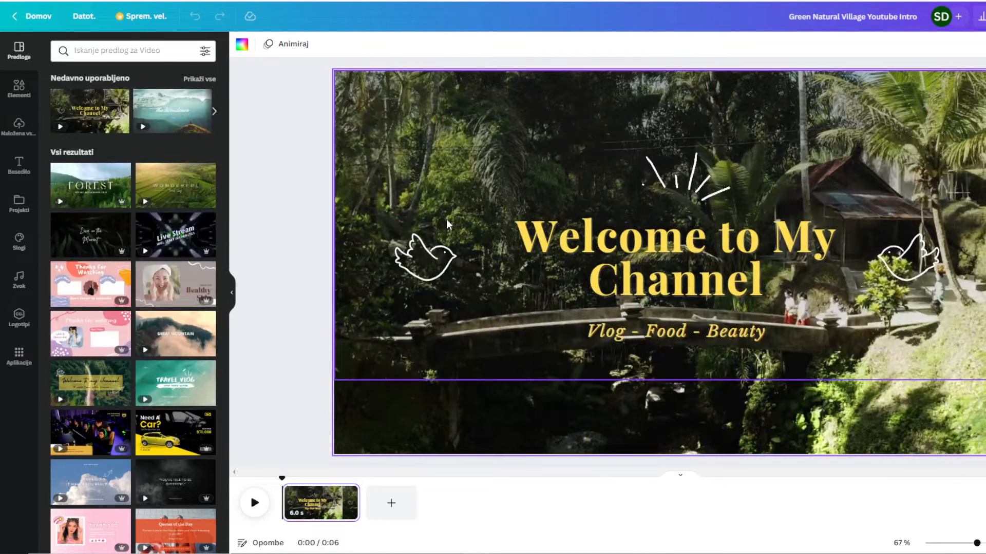
Step: Delete the white bird drawings beside the title
left_click(423, 257)
key("Delete")
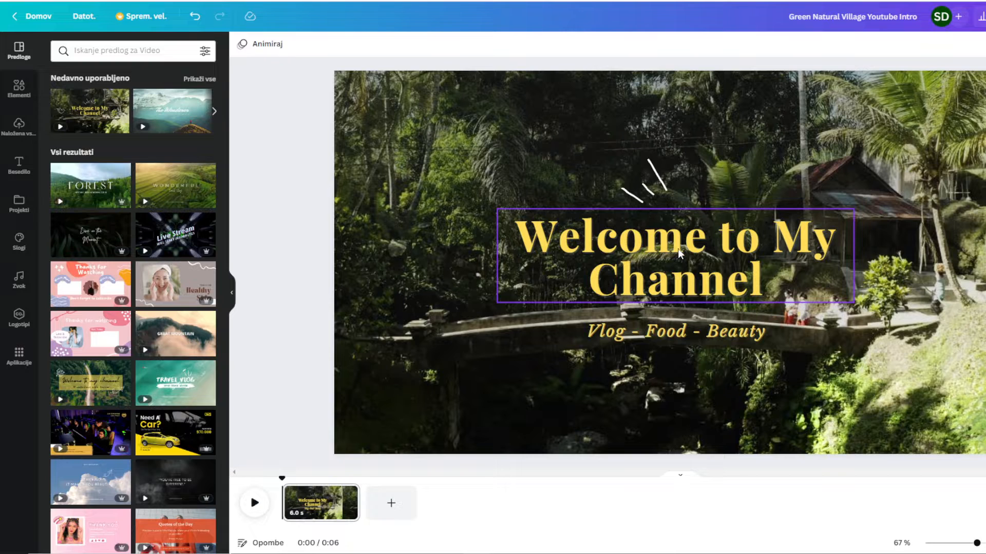
Step: Replace the title "Welcome to My Channel" with "Popotovanja z"
left_click_drag(678, 249, 673, 250)
key("ctrl+a")
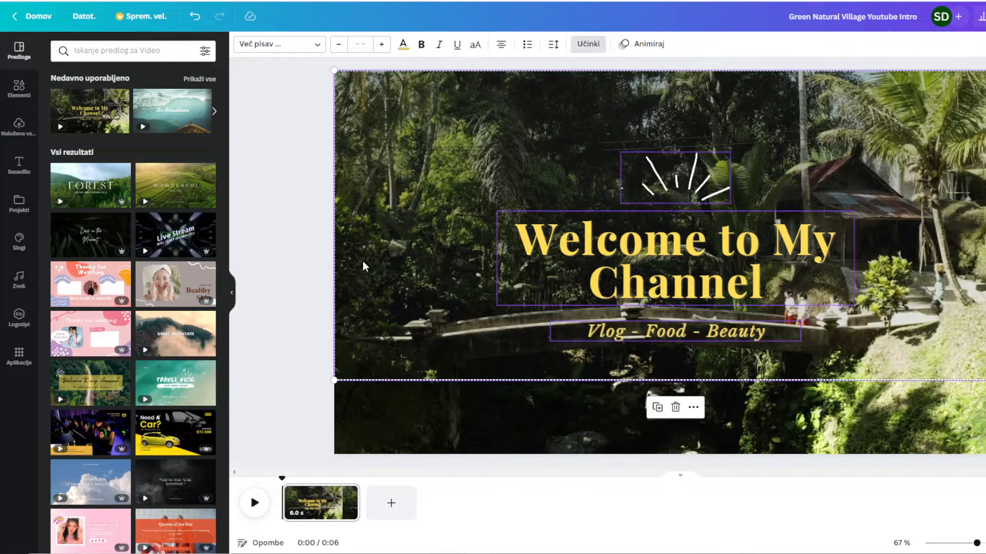
left_click(280, 246)
left_click(643, 239)
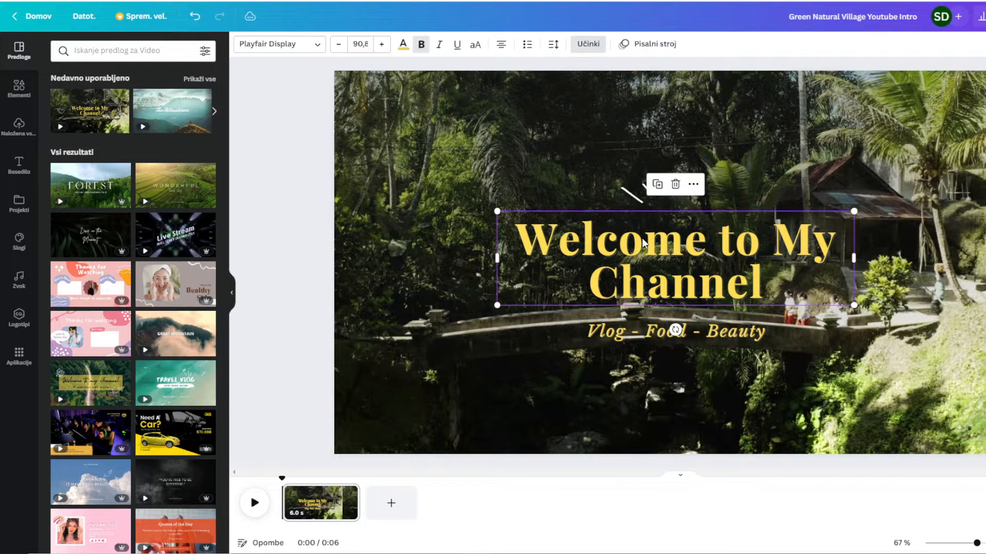
left_click(643, 240)
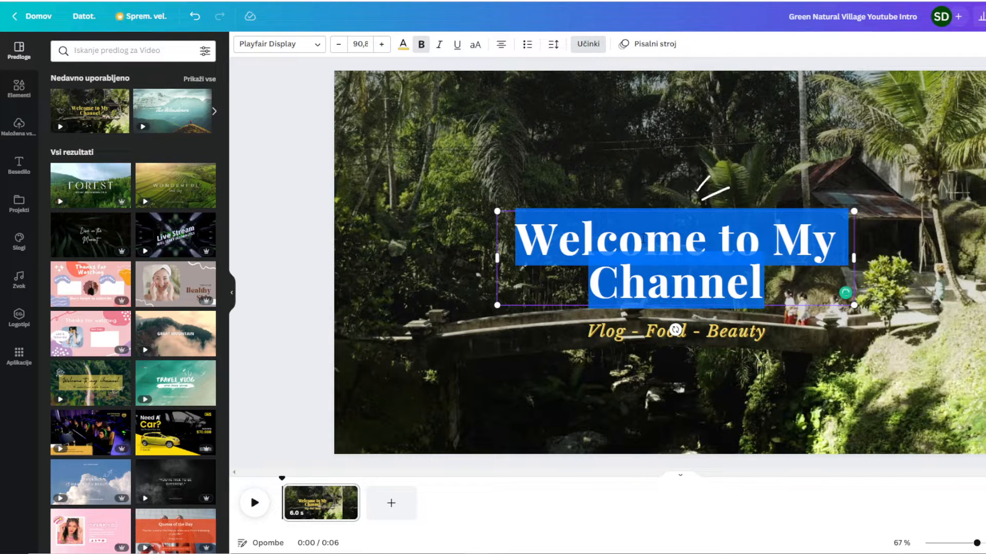
type("Popo")
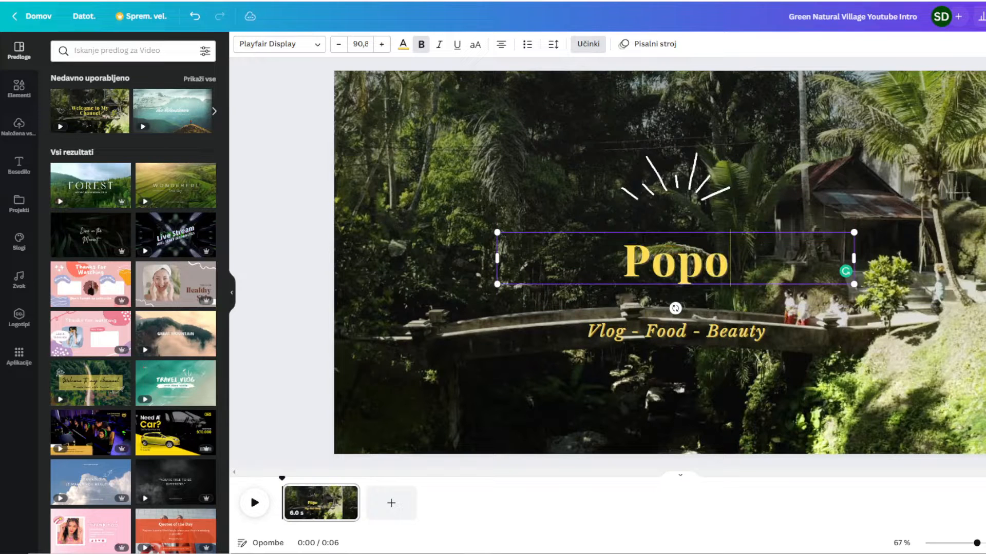
type("tovanja z")
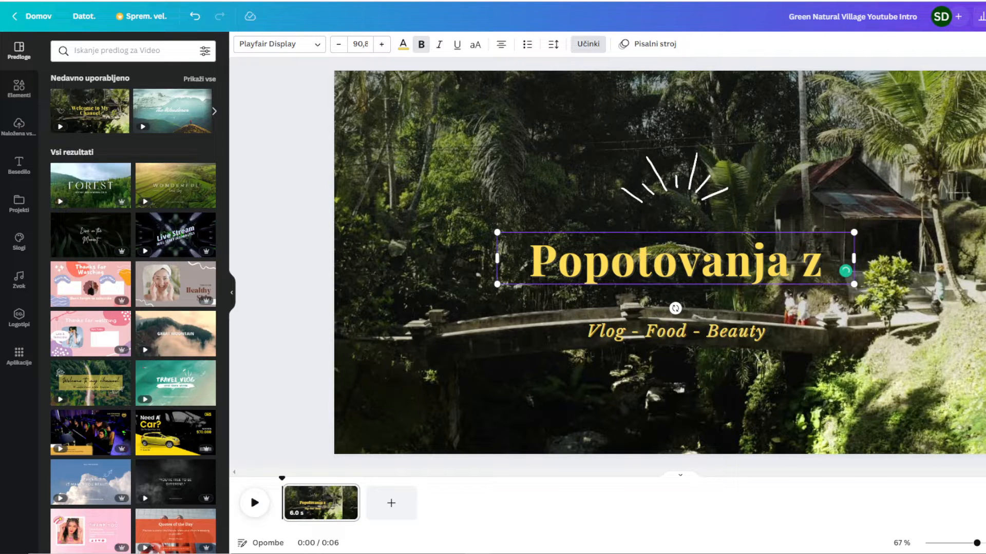
Step: Replace the "Vlog - Food - Beauty" subtitle with the two channel hosts' first names joined by "in"
double_click(675, 331)
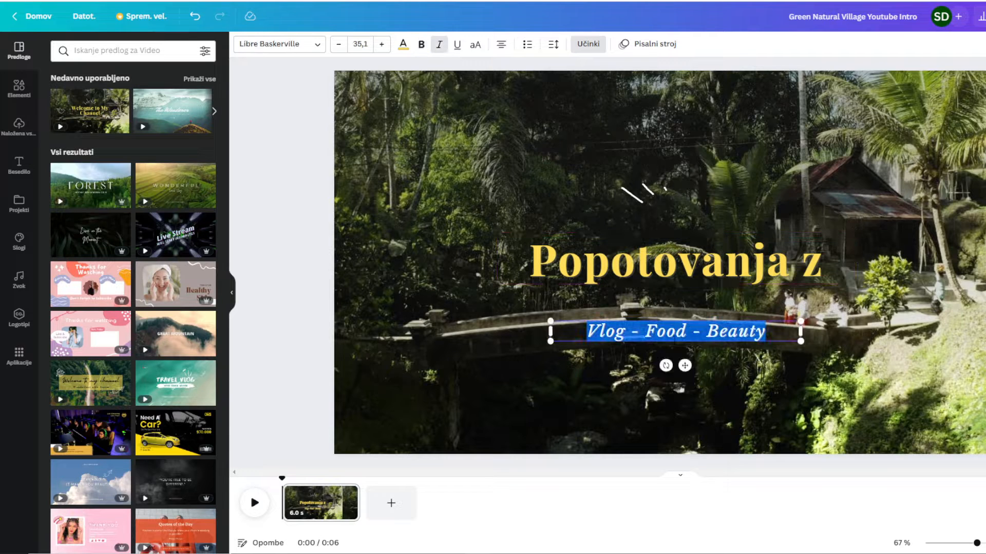
type("Katjo")
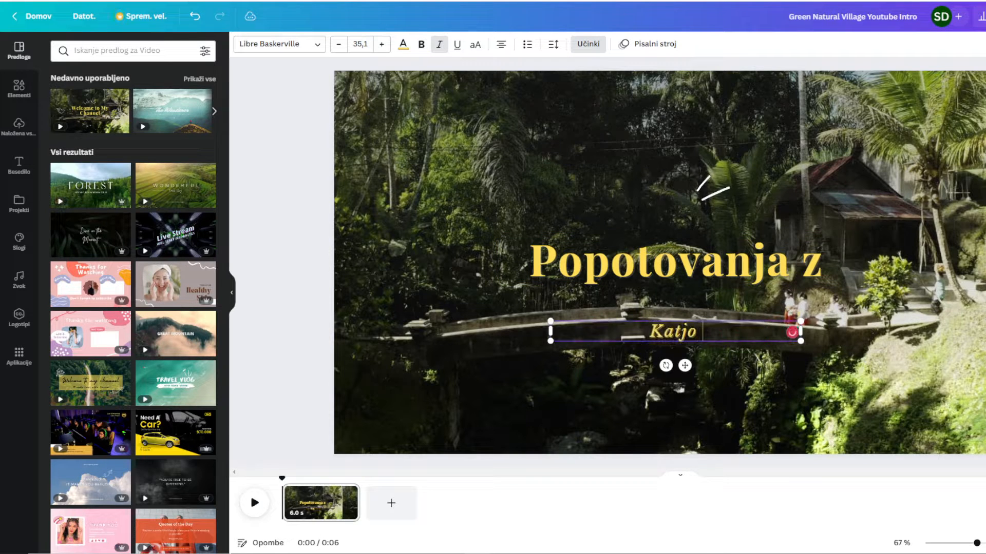
type(" in Primožem")
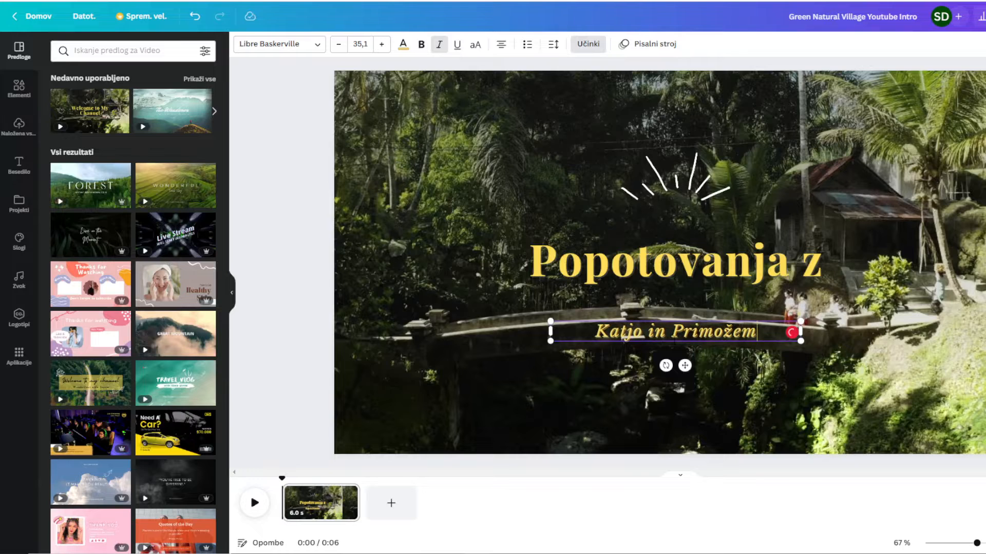
left_click(256, 235)
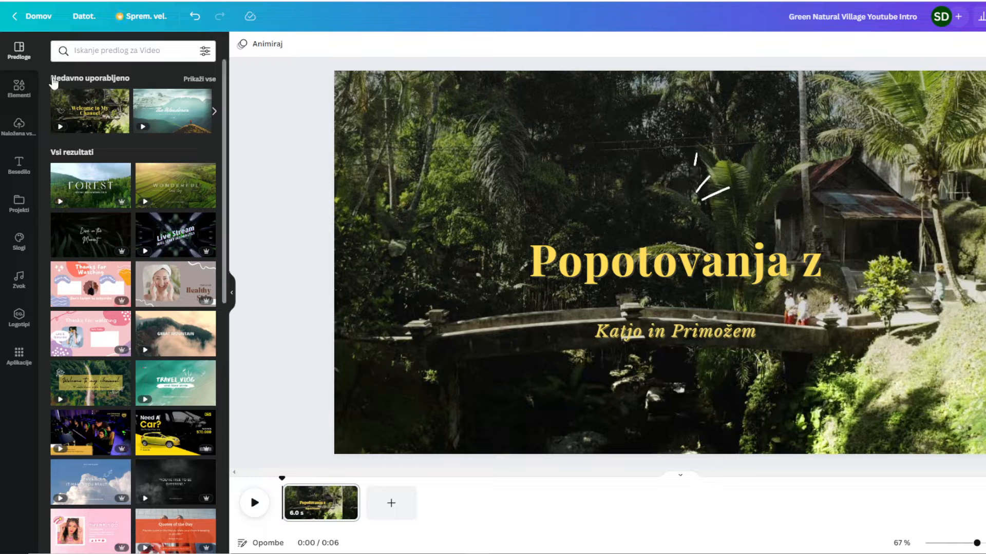
Step: Search the video elements for "narava"
left_click(21, 92)
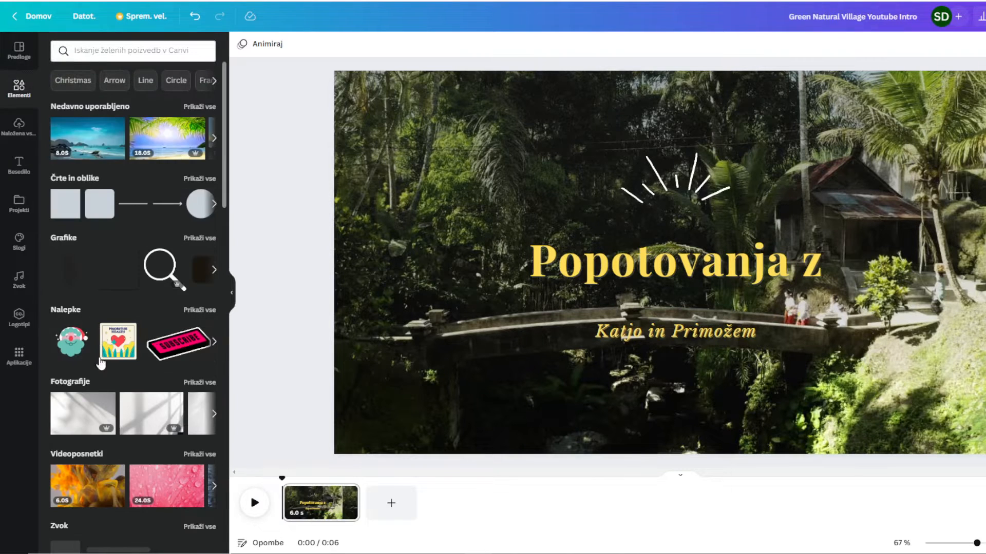
left_click(91, 452)
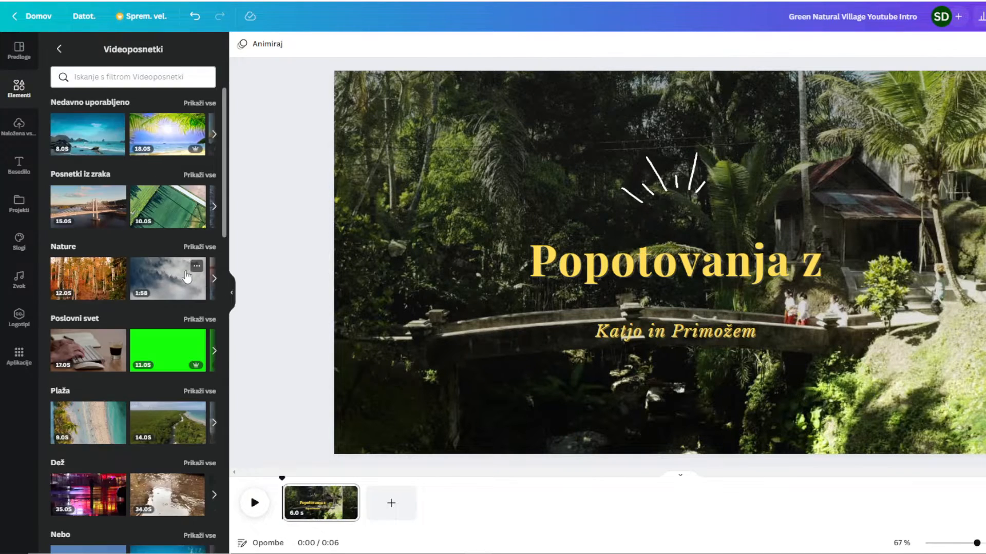
left_click(134, 77)
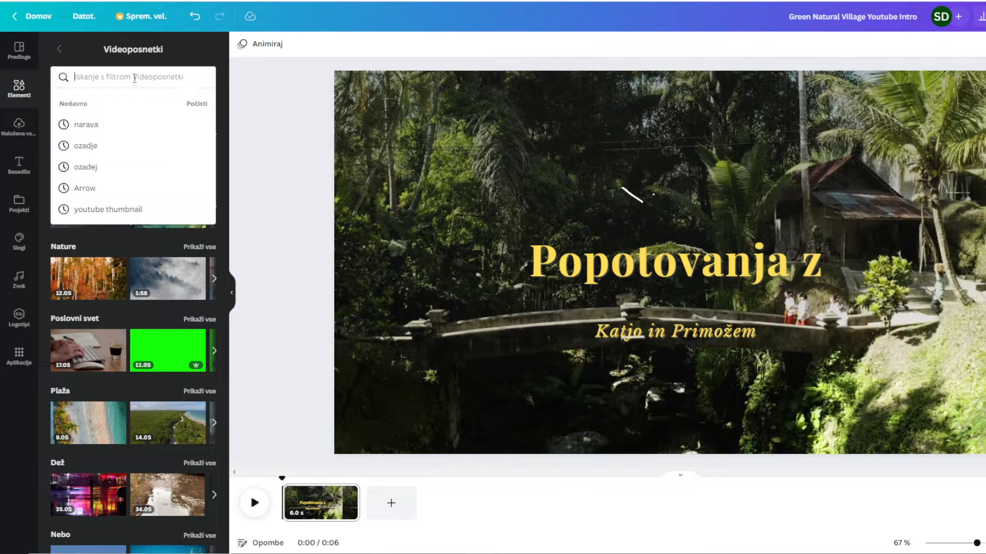
left_click(86, 125)
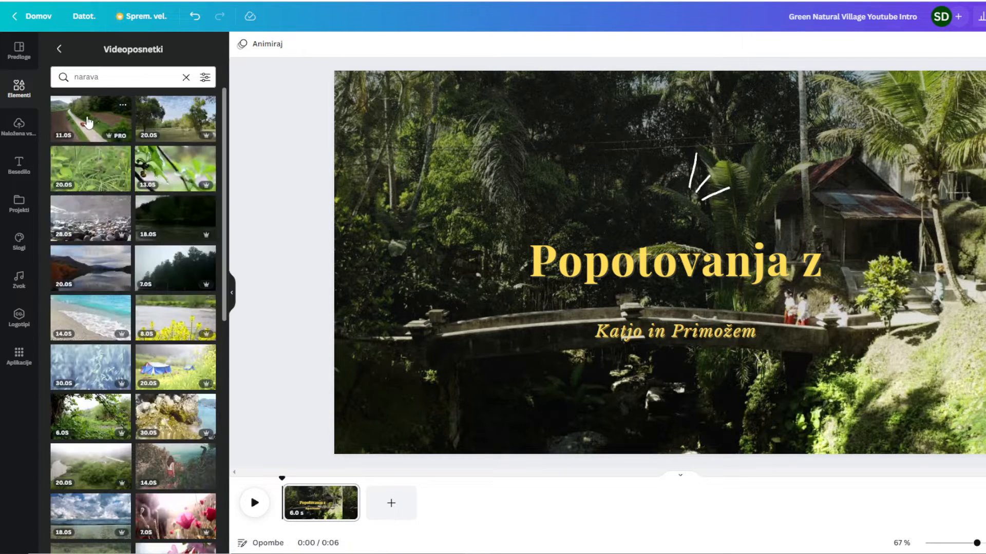
Step: Set the 15-second clip of a blue sunset sky as the page's background video
scroll(149, 225, "down", 10)
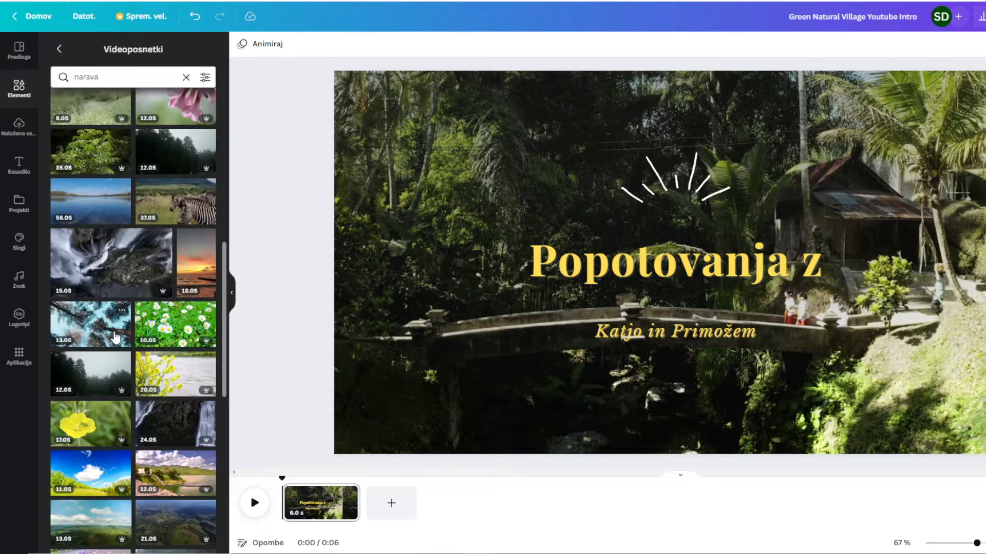
scroll(112, 341, "down", 5)
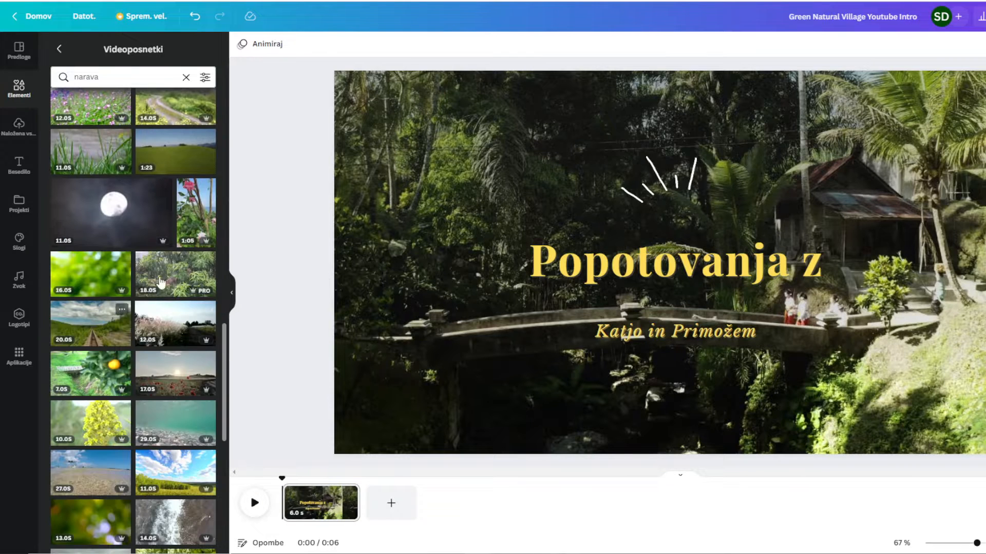
scroll(150, 251, "down", 10)
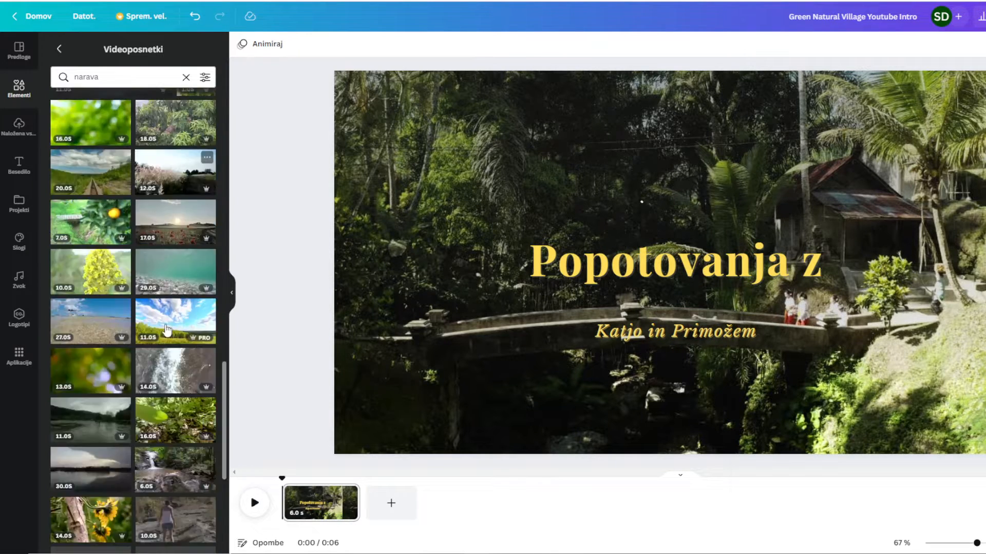
scroll(157, 358, "down", 5)
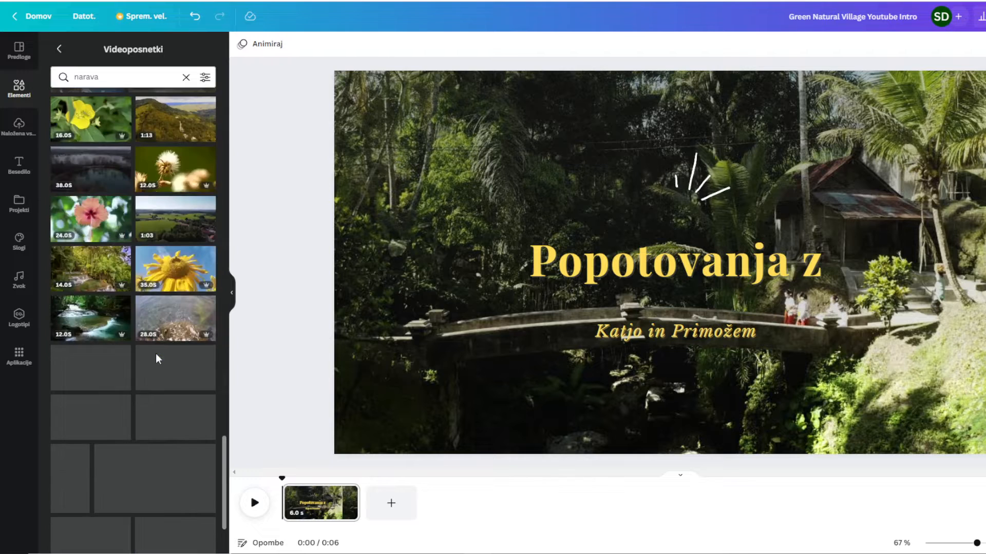
scroll(138, 411, "down", 5)
scroll(138, 411, "down", 10)
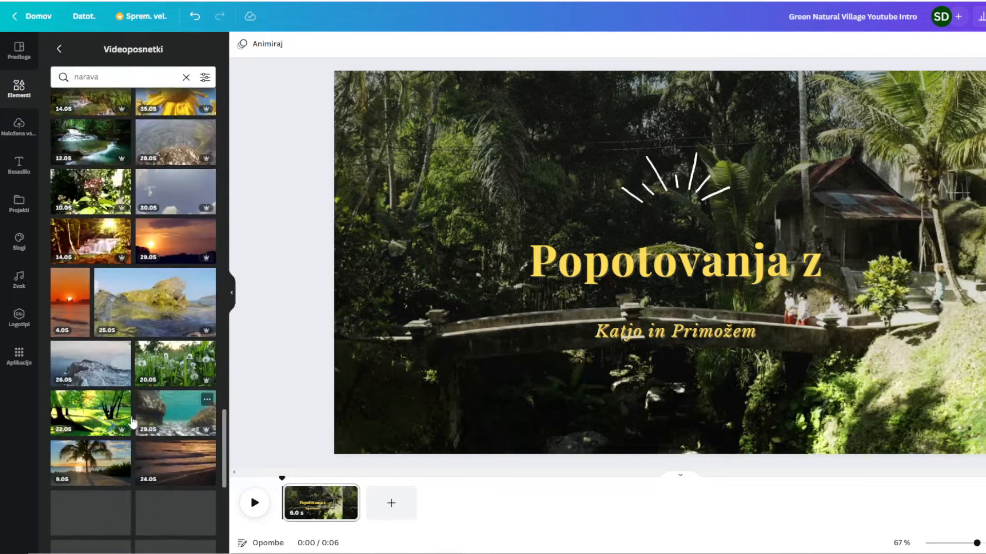
scroll(129, 430, "down", 10)
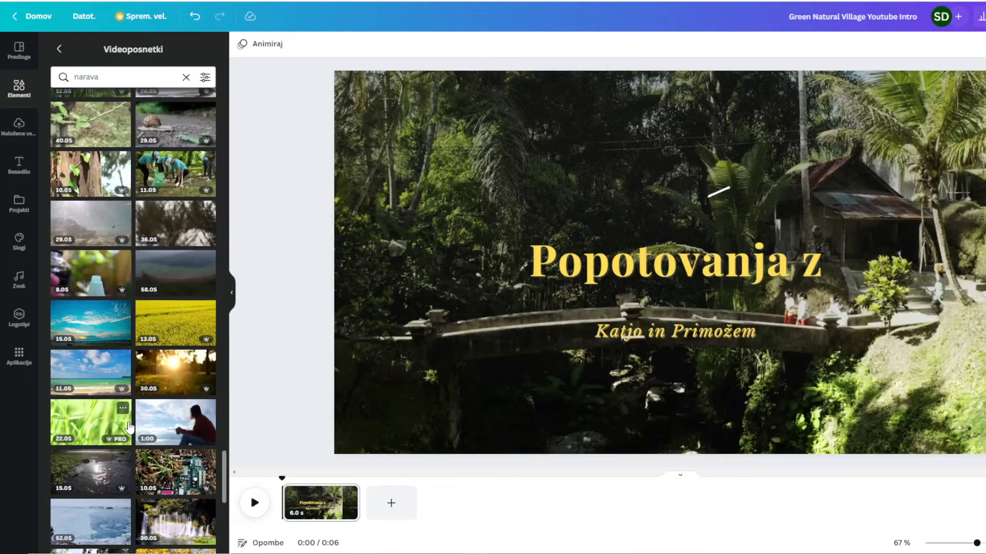
left_click_drag(92, 323, 356, 429)
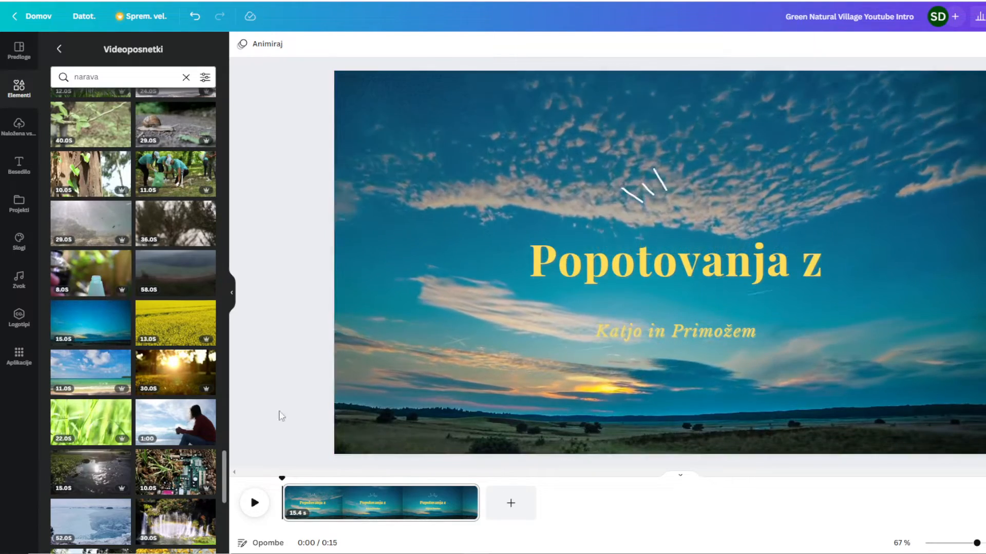
Step: Set the 17-second clip of a purple sky over a tree-lined green meadow as the page's full background video
scroll(143, 394, "down", 5)
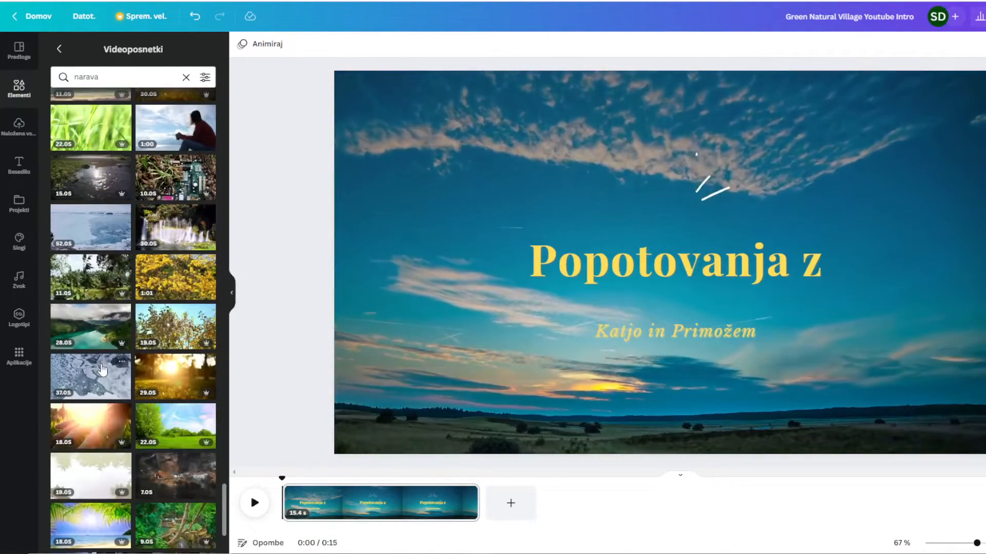
scroll(102, 369, "down", 5)
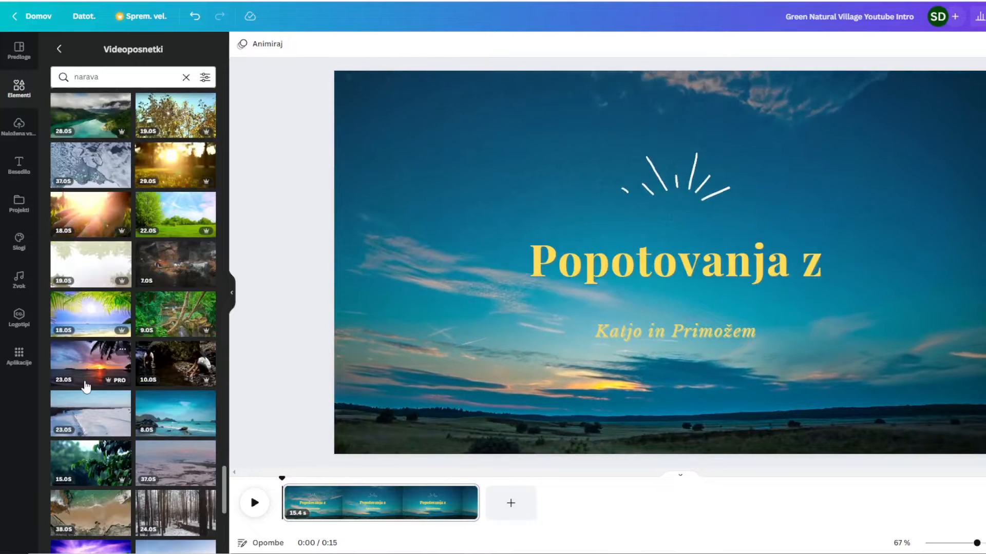
scroll(86, 386, "down", 3)
scroll(87, 385, "down", 3)
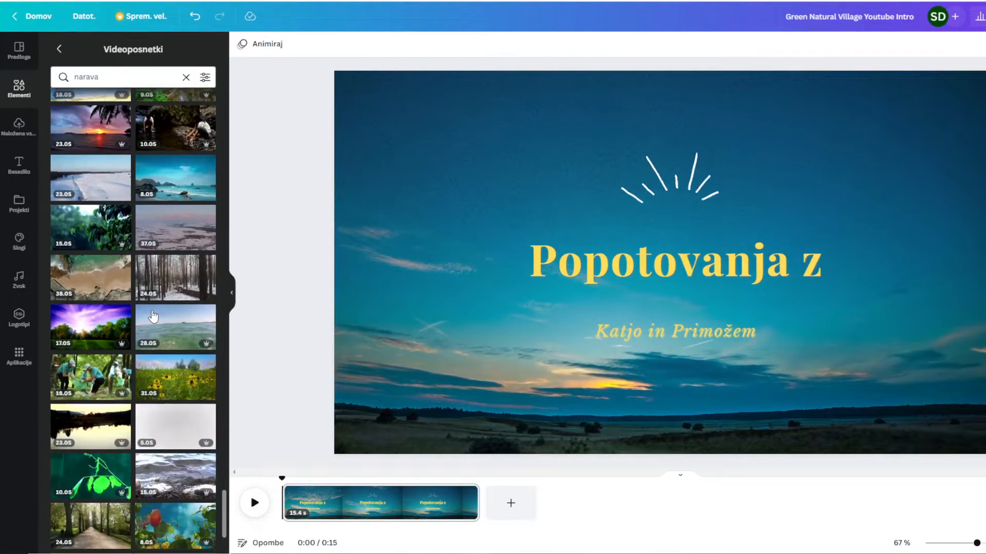
left_click_drag(91, 327, 358, 433)
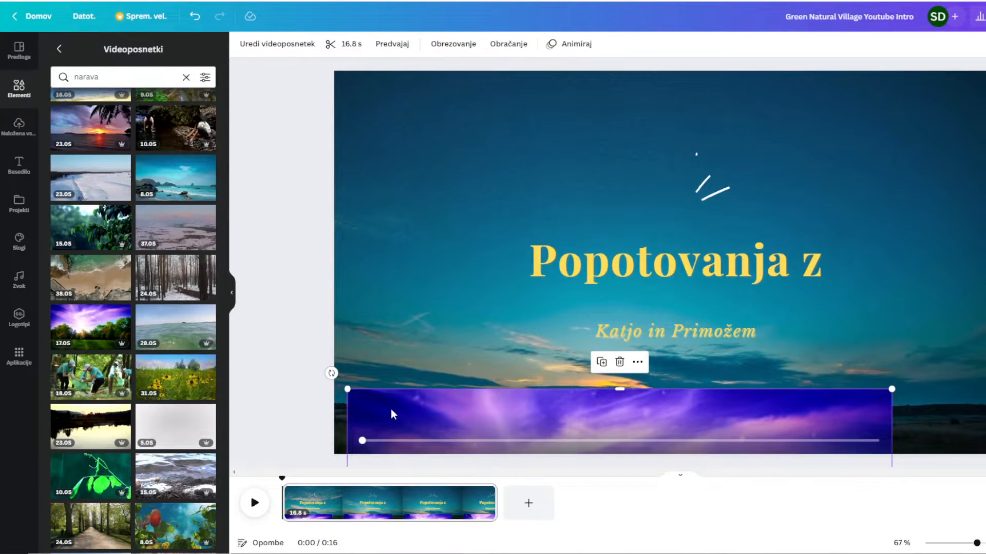
key("Delete")
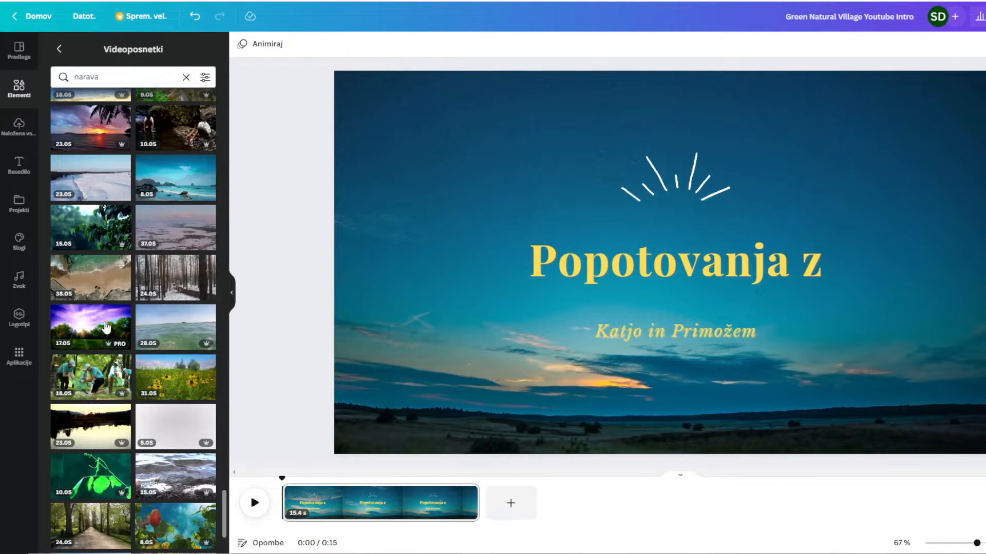
left_click_drag(106, 327, 369, 425)
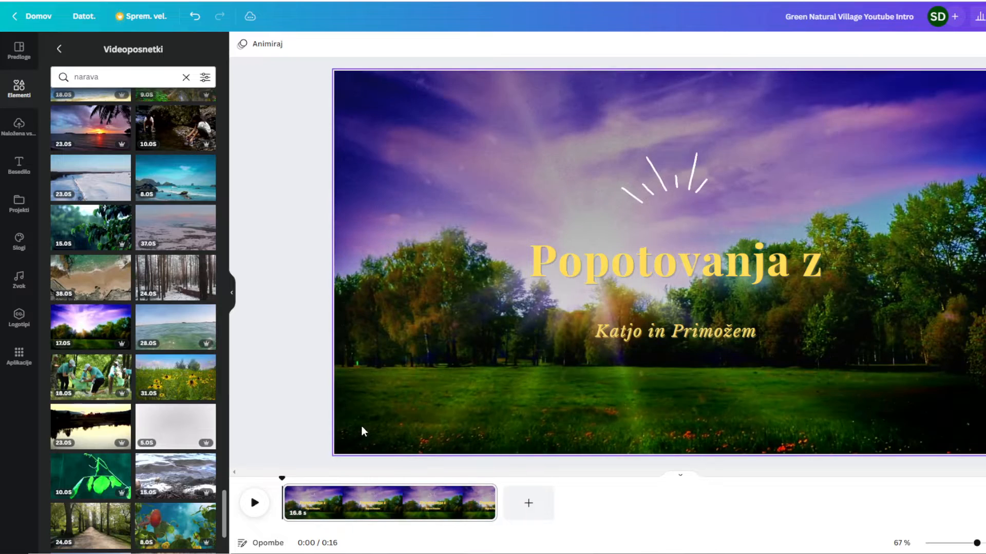
Step: Set the 17-second clip of a sunny blue sky over a yellow flower meadow as the page's background video
scroll(142, 341, "down", 3)
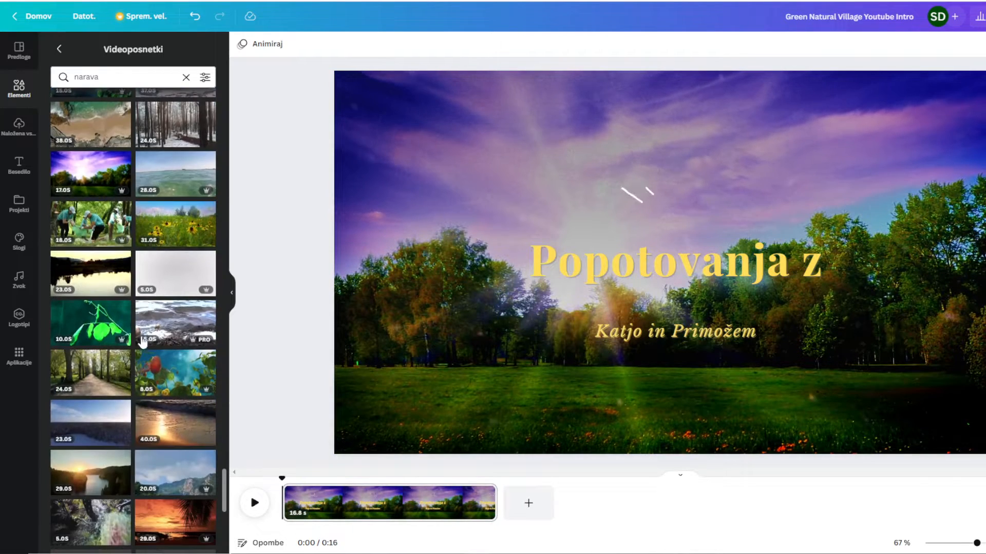
scroll(143, 342, "down", 3)
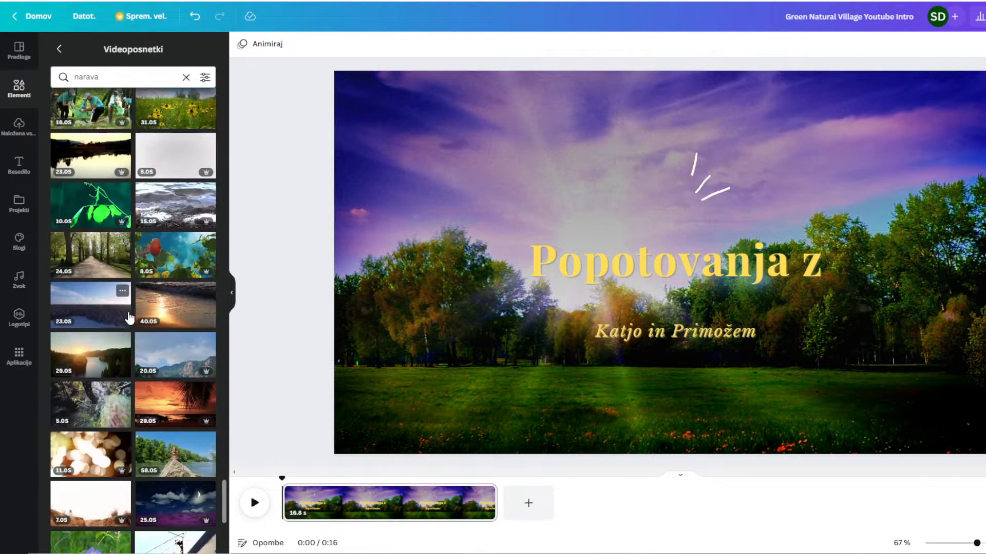
scroll(130, 316, "down", 5)
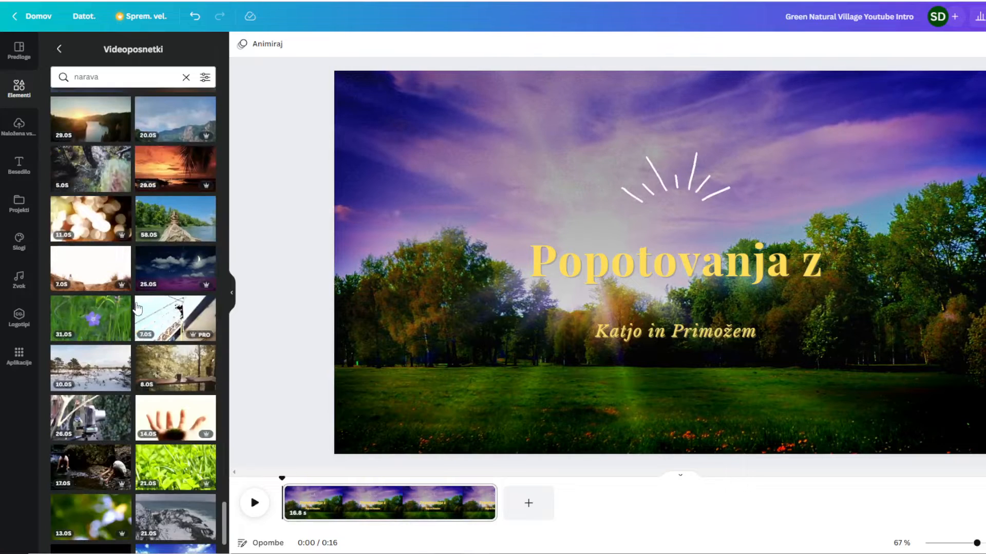
scroll(138, 307, "down", 4)
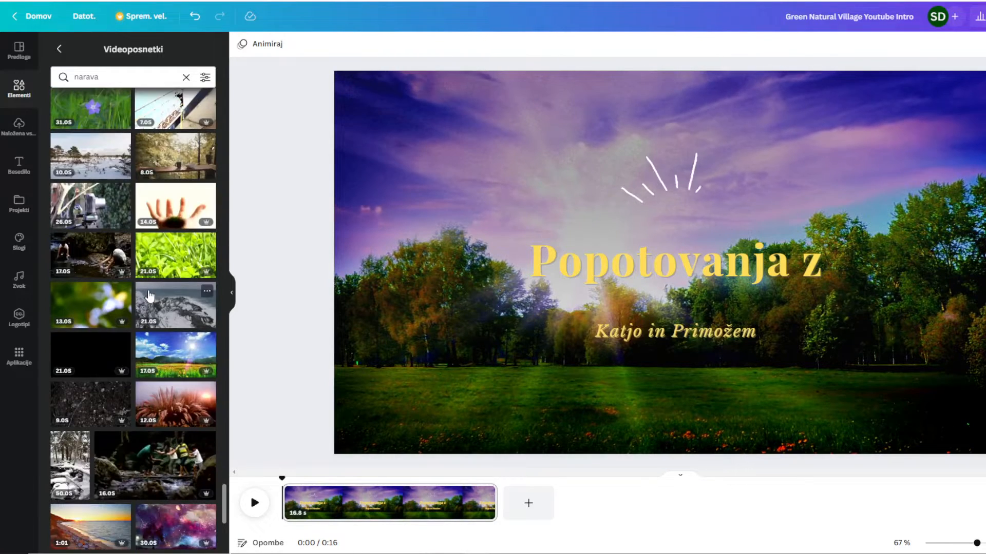
left_click_drag(164, 350, 366, 433)
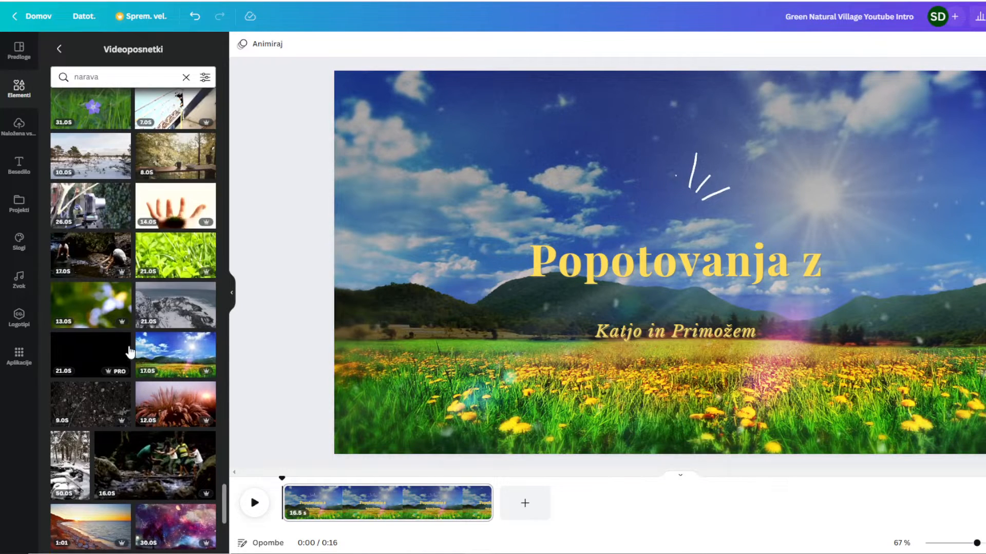
scroll(130, 353, "down", 5)
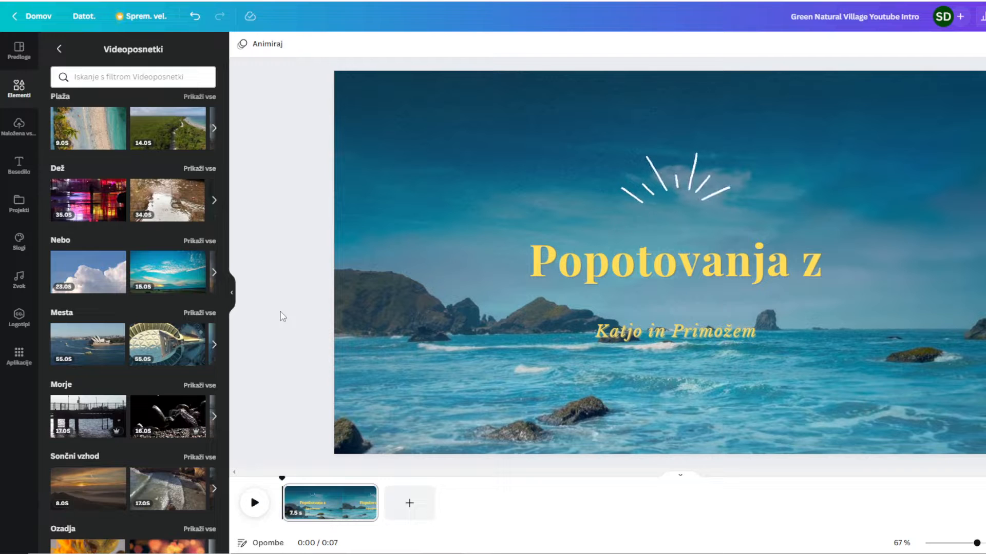
Step: Change the text colour of the "Popotovanja z" title to light turquoise
left_click(635, 270)
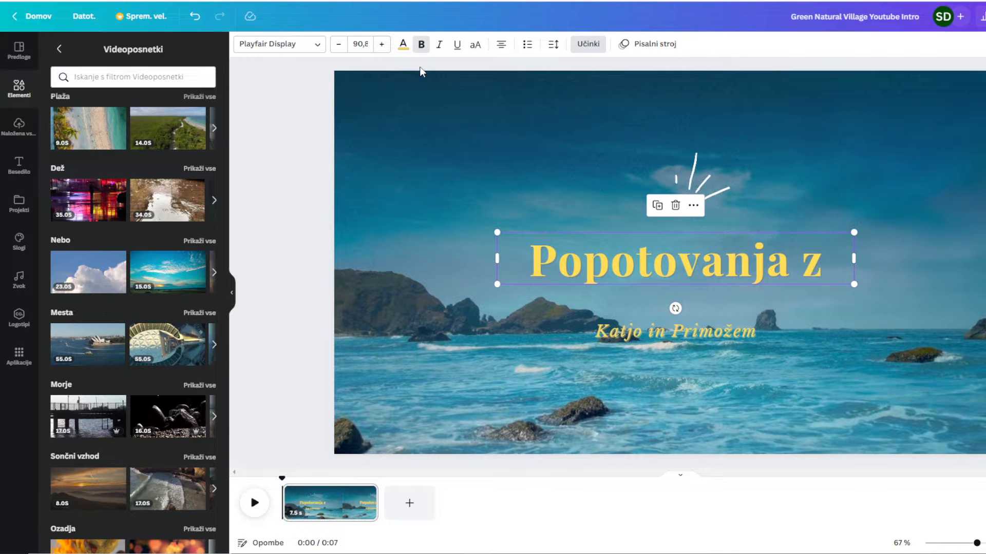
left_click(403, 48)
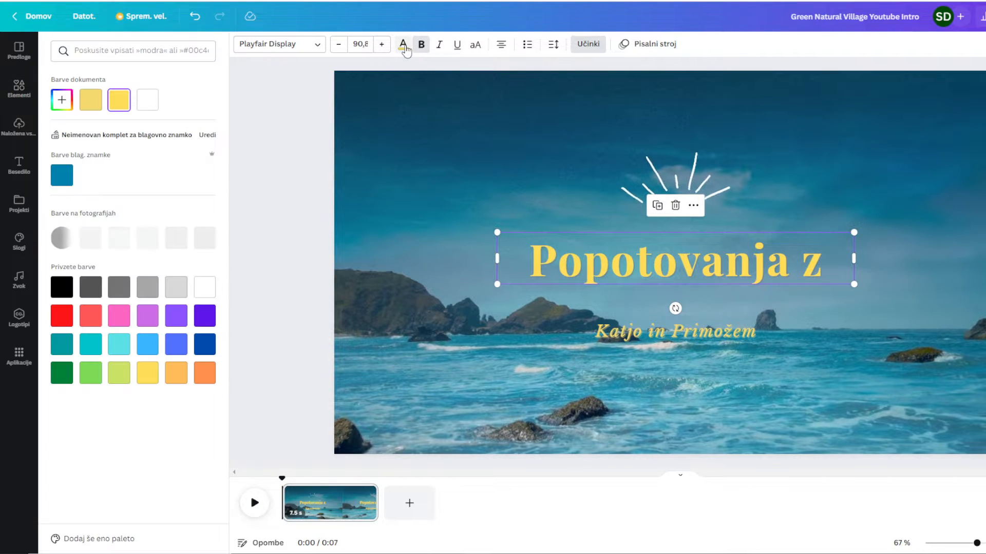
left_click(148, 353)
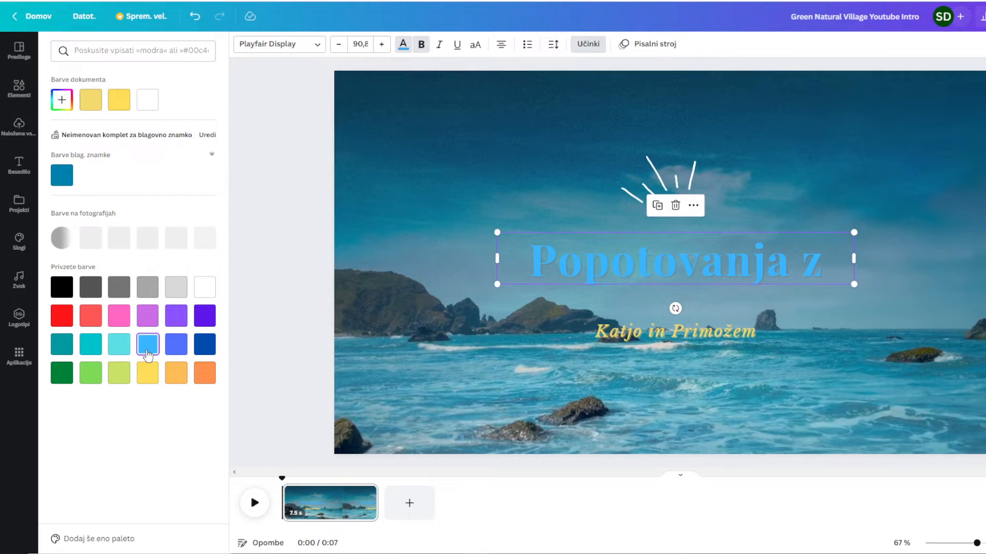
left_click(119, 353)
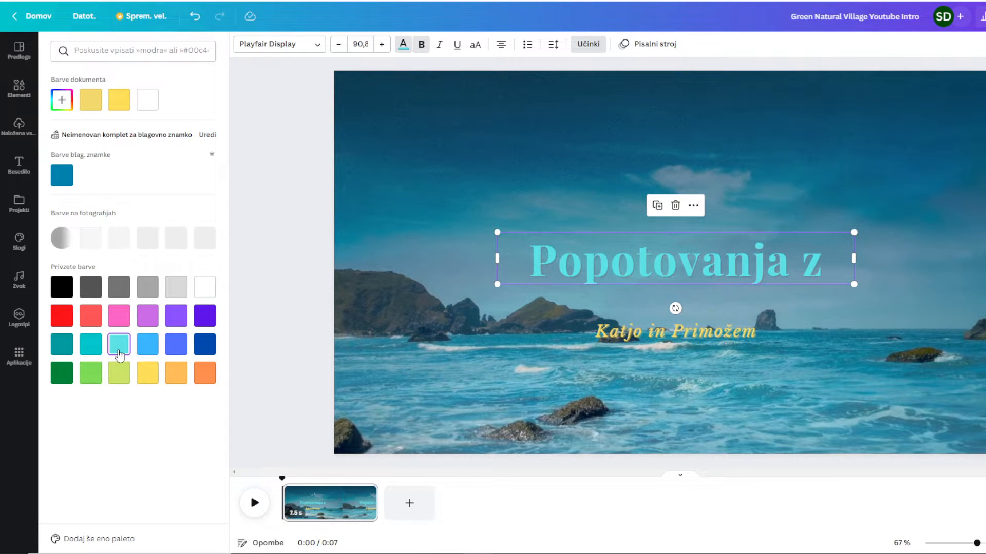
Step: Set the title's shadow to black with offset 55, direction 45, blur 93 and transparency 100
left_click(589, 45)
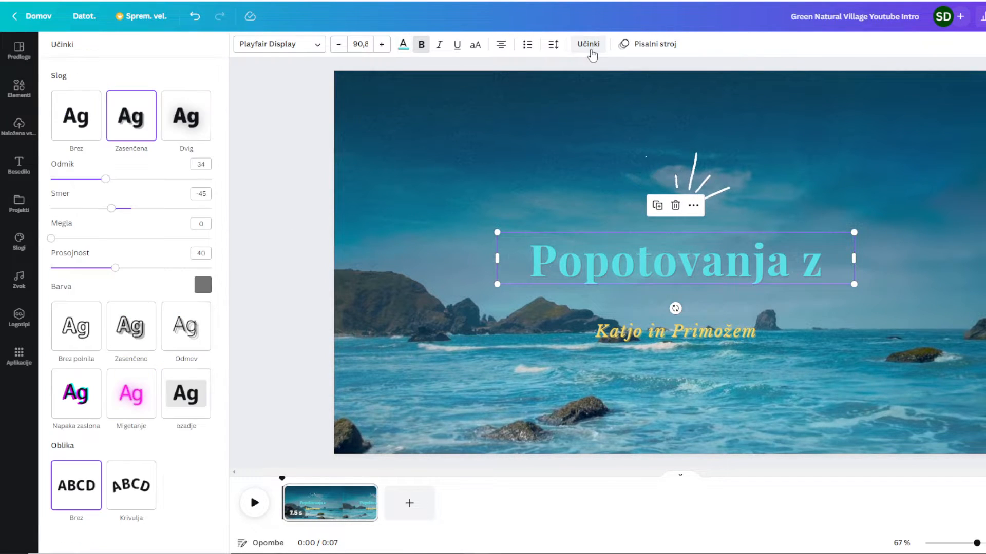
left_click(205, 288)
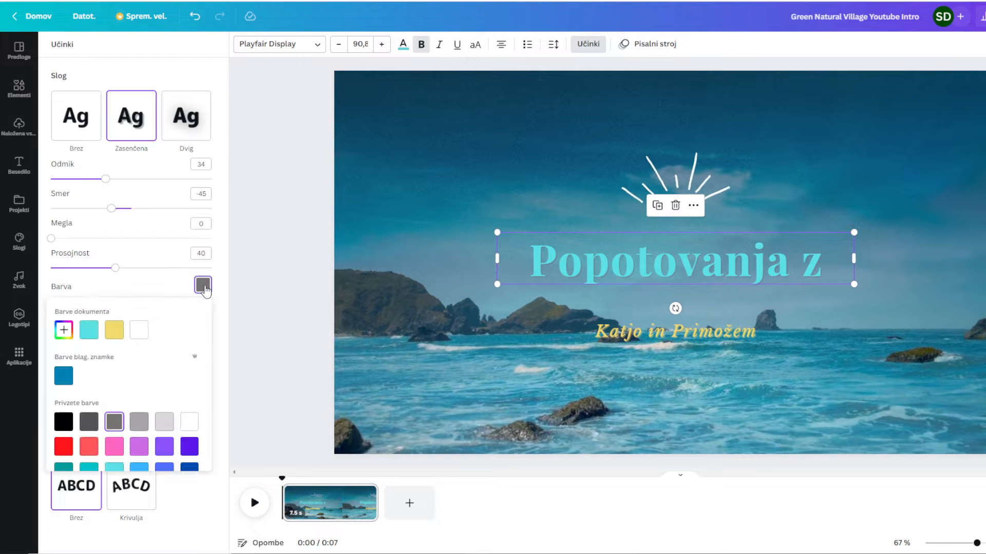
left_click(63, 424)
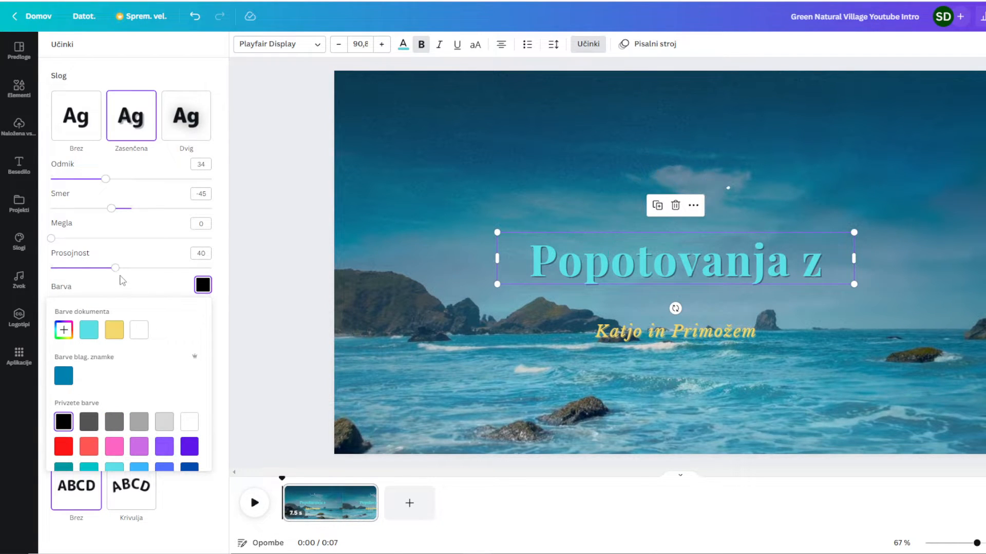
left_click_drag(52, 239, 202, 269)
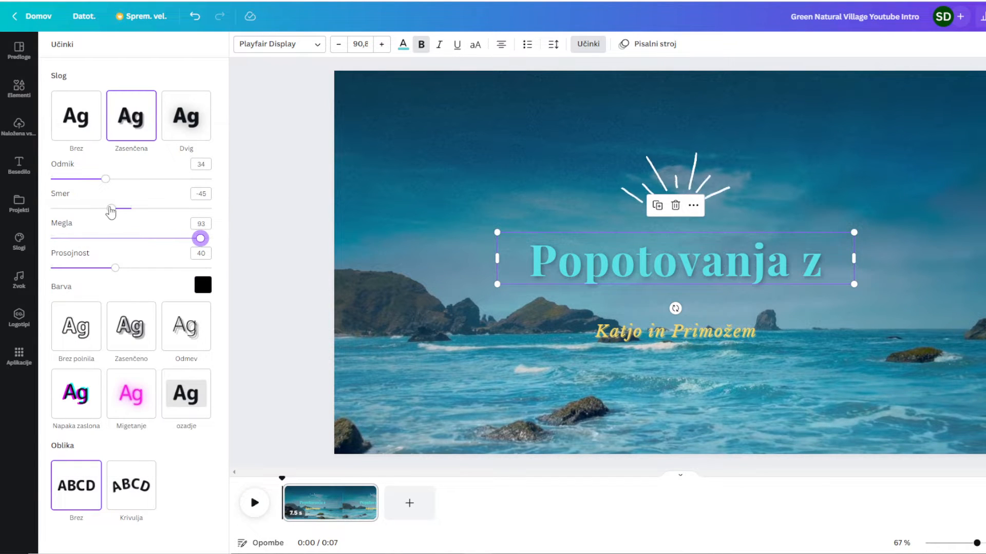
left_click_drag(111, 210, 162, 224)
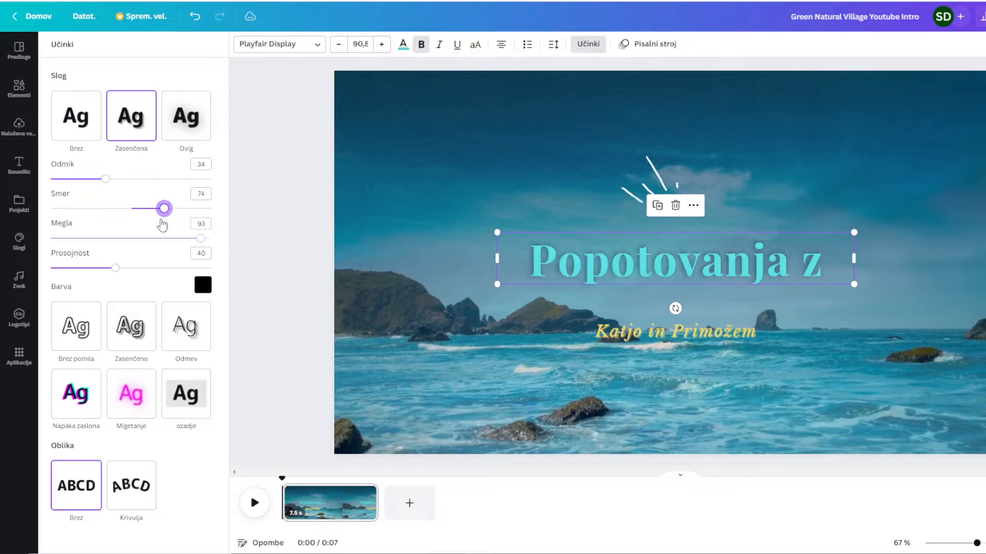
left_click_drag(111, 183, 141, 198)
left_click_drag(122, 268, 236, 276)
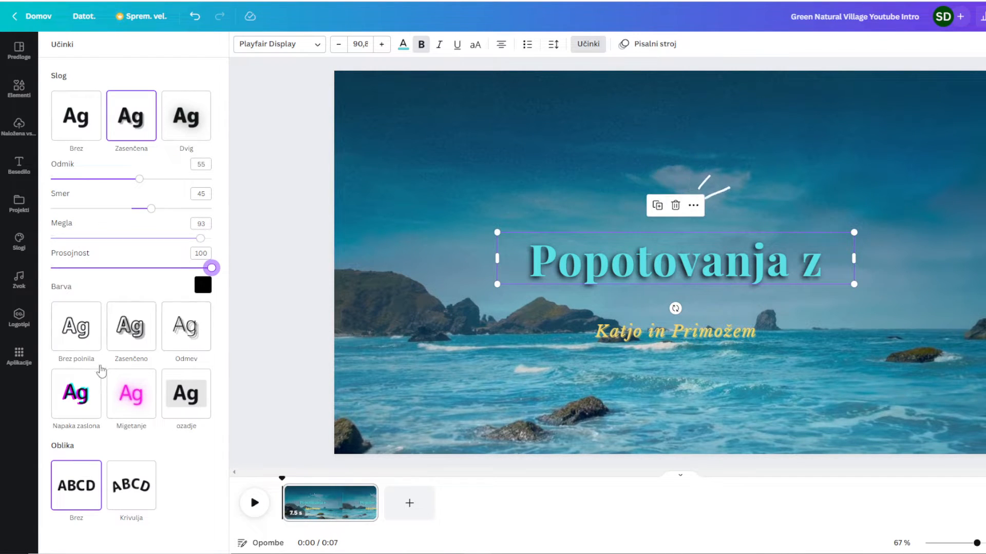
Step: Bend the title into an arch with a curve value of 60 and enlarge it to font size 143
left_click(135, 489)
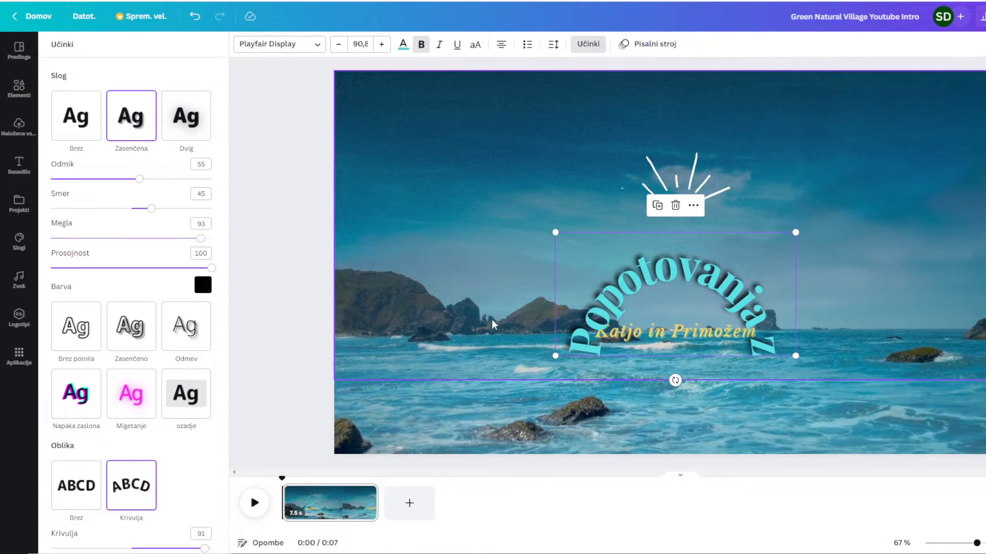
scroll(210, 448, "down", 1)
left_click_drag(204, 534, 176, 535)
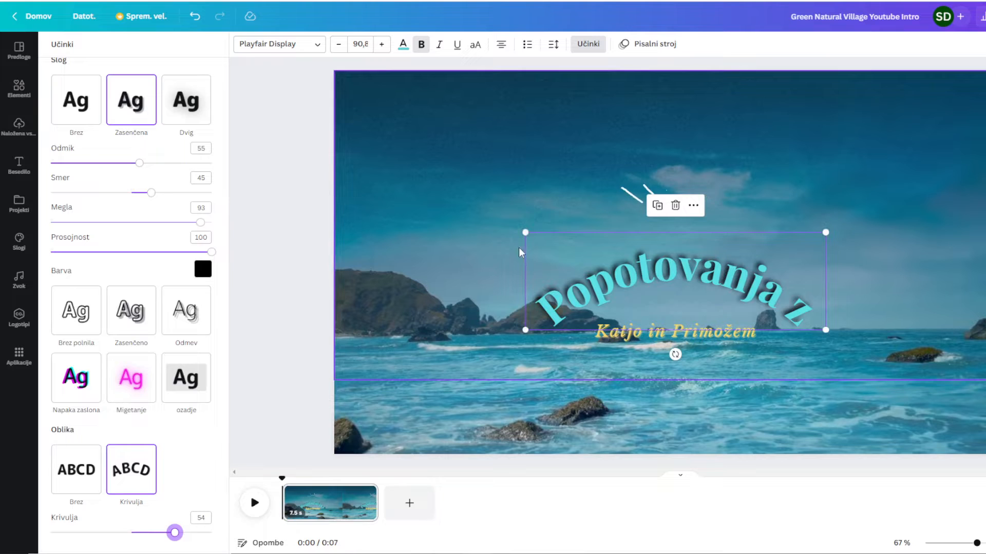
left_click_drag(523, 231, 351, 175)
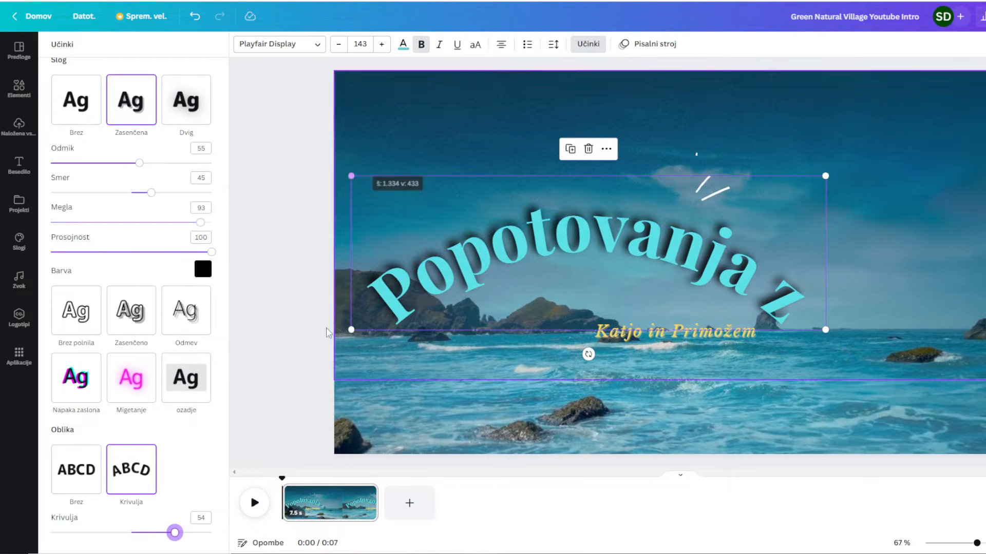
left_click_drag(175, 536, 179, 533)
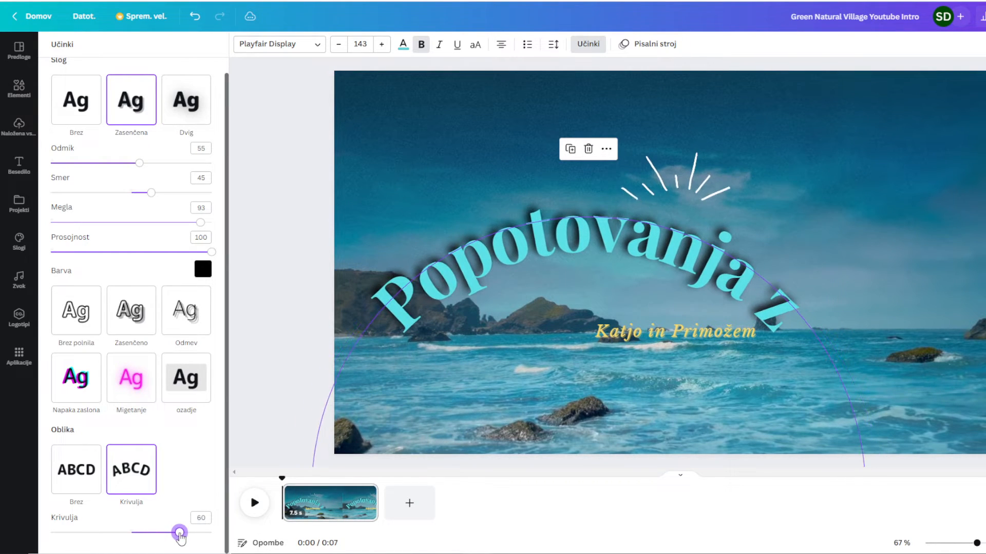
Step: Centre the arched title across the upper part of the page and place the white burst lines centred beneath its arch
left_click_drag(592, 219, 583, 180)
left_click_drag(645, 162, 642, 161)
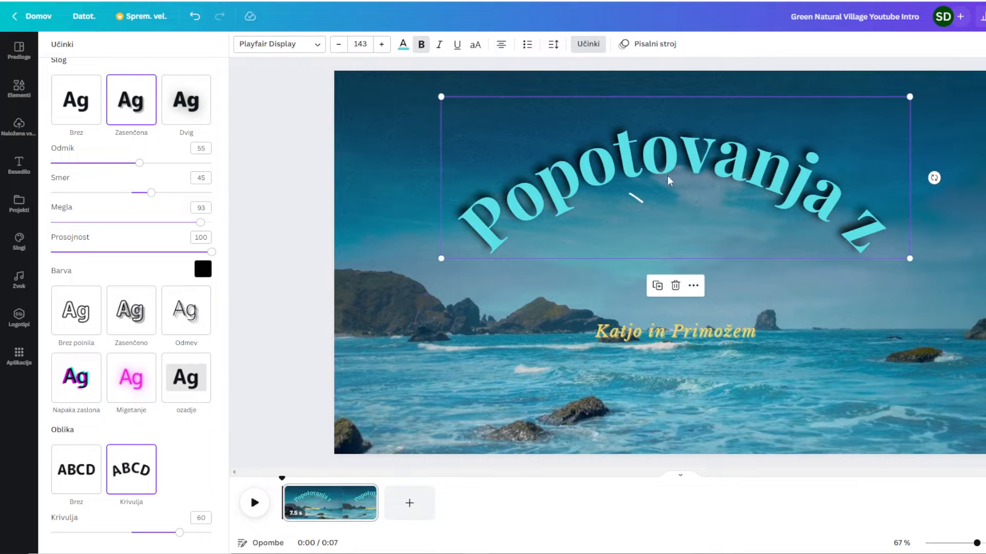
left_click(681, 189)
left_click(732, 301)
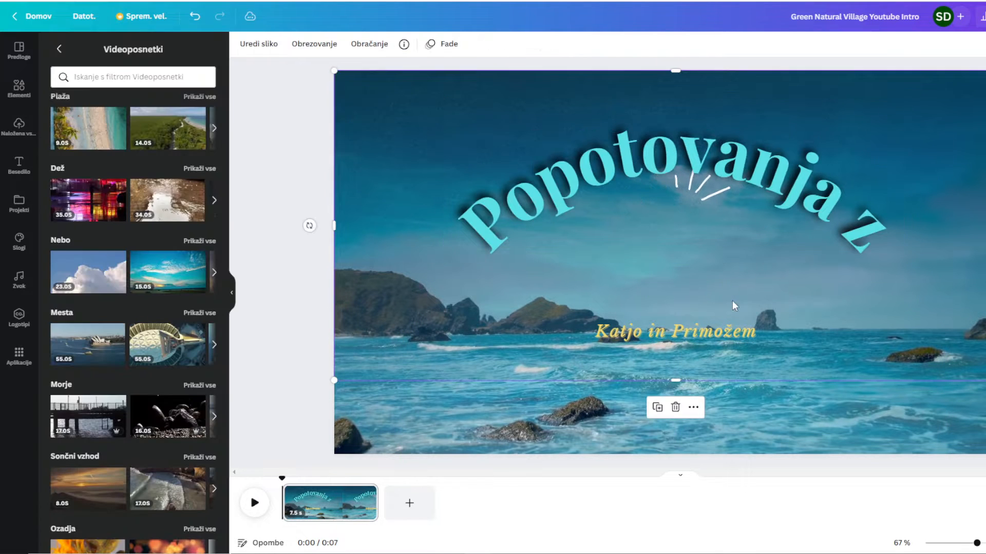
left_click(675, 186)
left_click_drag(664, 196, 849, 112)
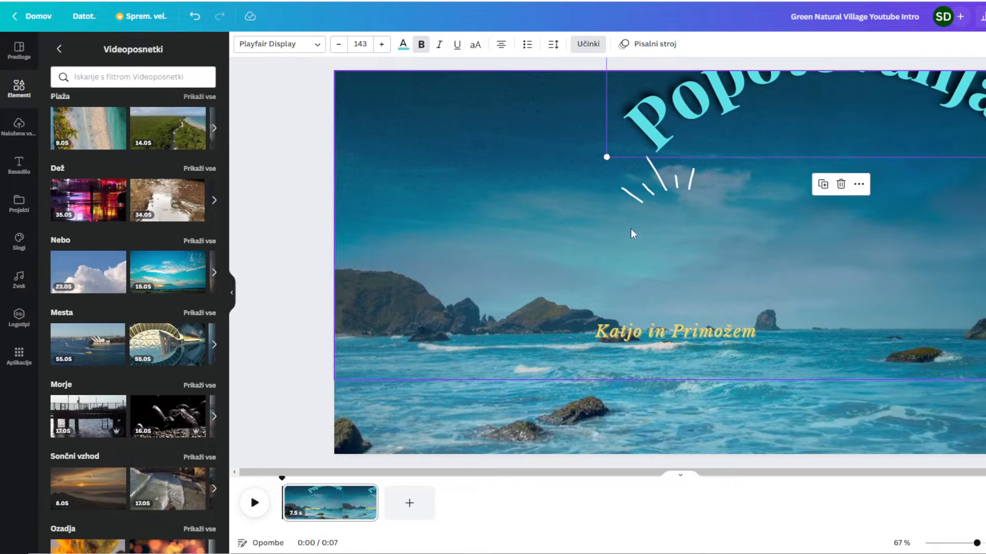
left_click(635, 226)
left_click_drag(635, 226, 613, 276)
left_click_drag(682, 121, 512, 200)
left_click_drag(684, 140, 681, 146)
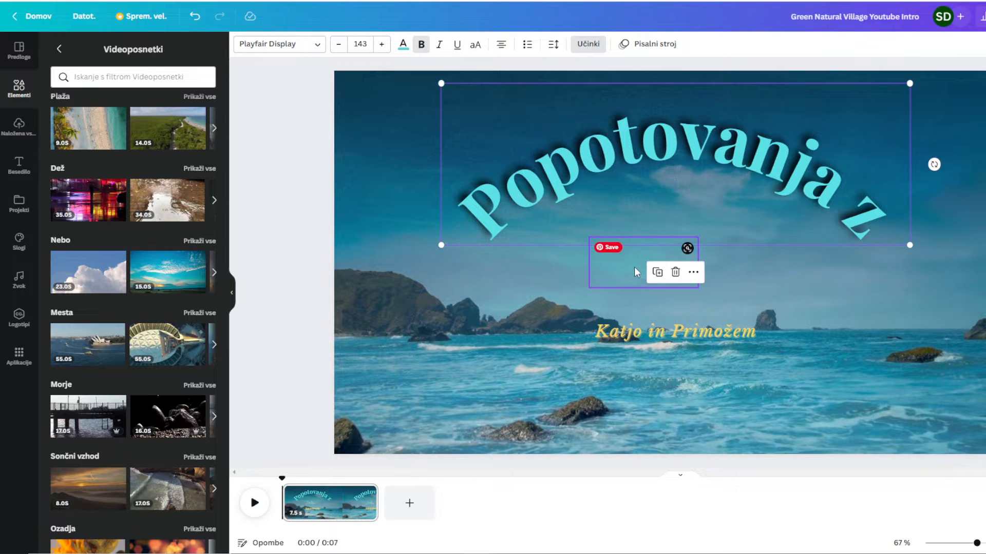
left_click_drag(633, 267, 661, 228)
Step: Move the hosts' names subtitle up to just below the burst lines and make it bold at font size 41.1
left_click_drag(662, 332, 664, 280)
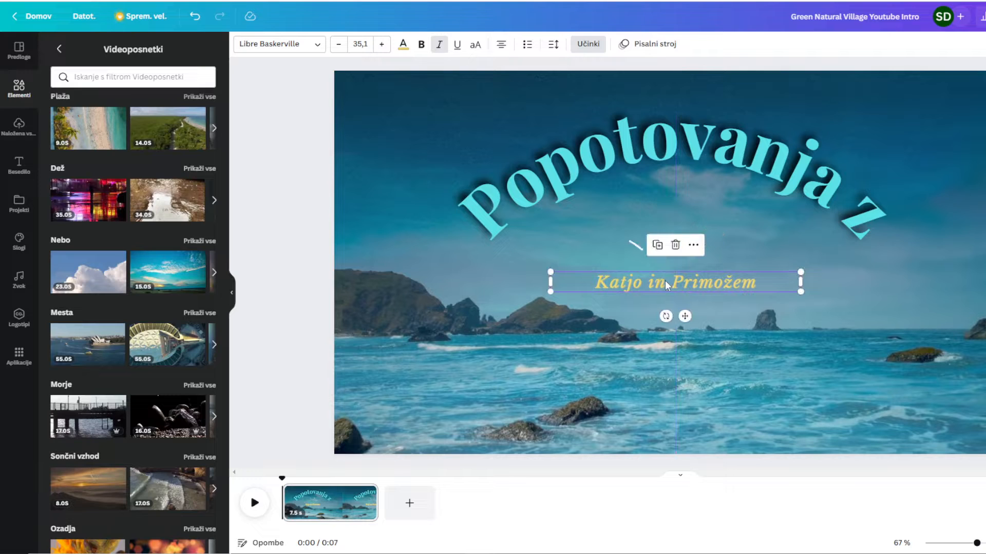
left_click(381, 44)
left_click(382, 44)
left_click(381, 44)
left_click(381, 45)
left_click(382, 44)
left_click(382, 44)
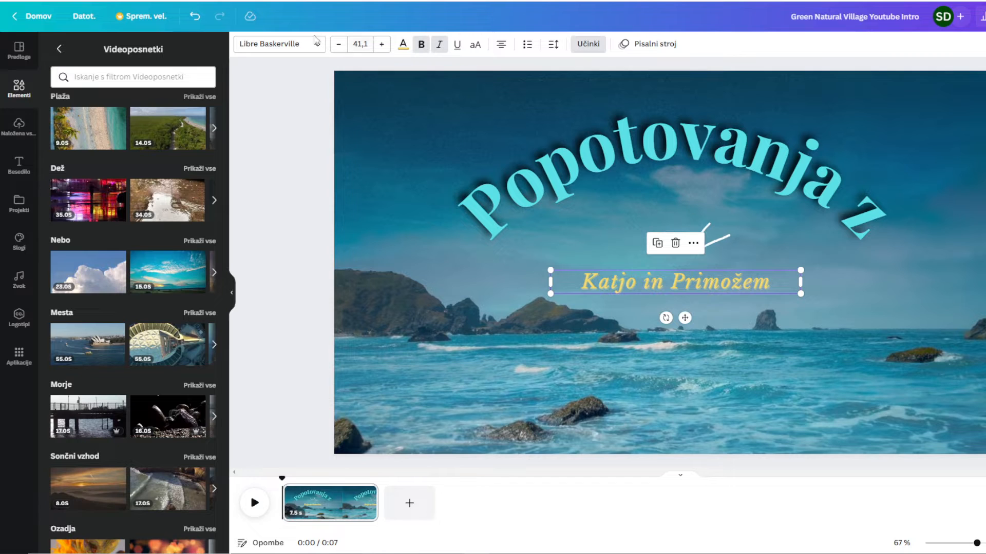
Step: Change the text colour of the hosts' names subtitle to lime green, after trying blue and black
left_click(403, 43)
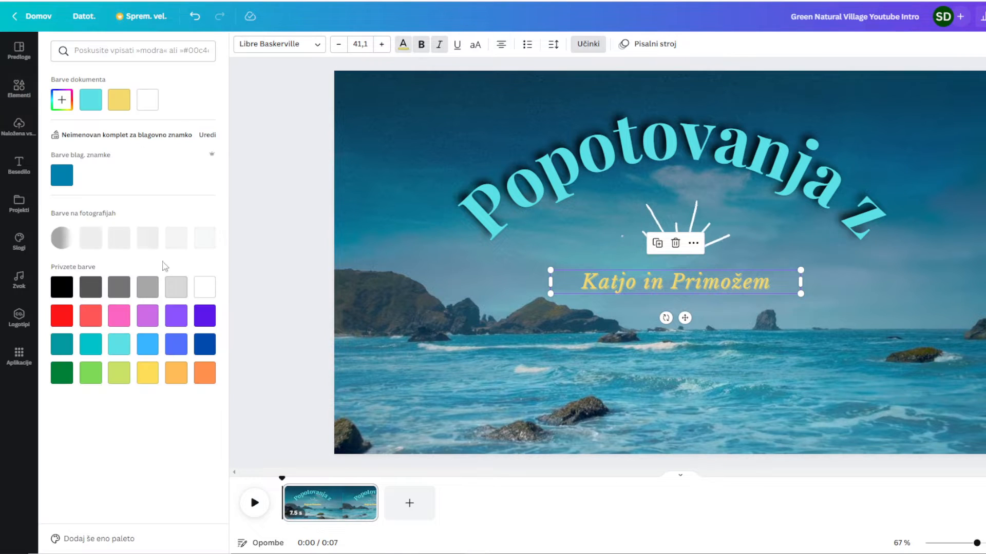
left_click(183, 344)
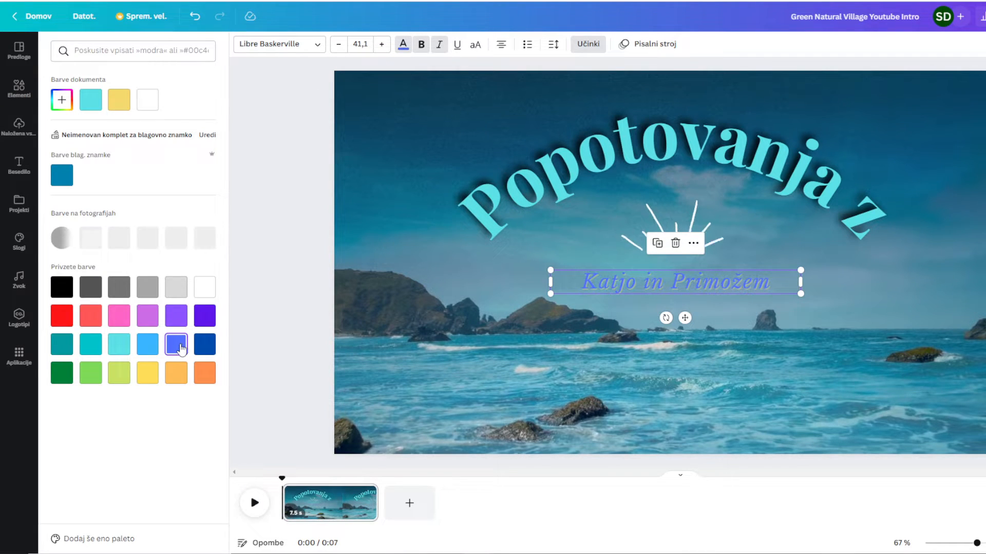
left_click(60, 289)
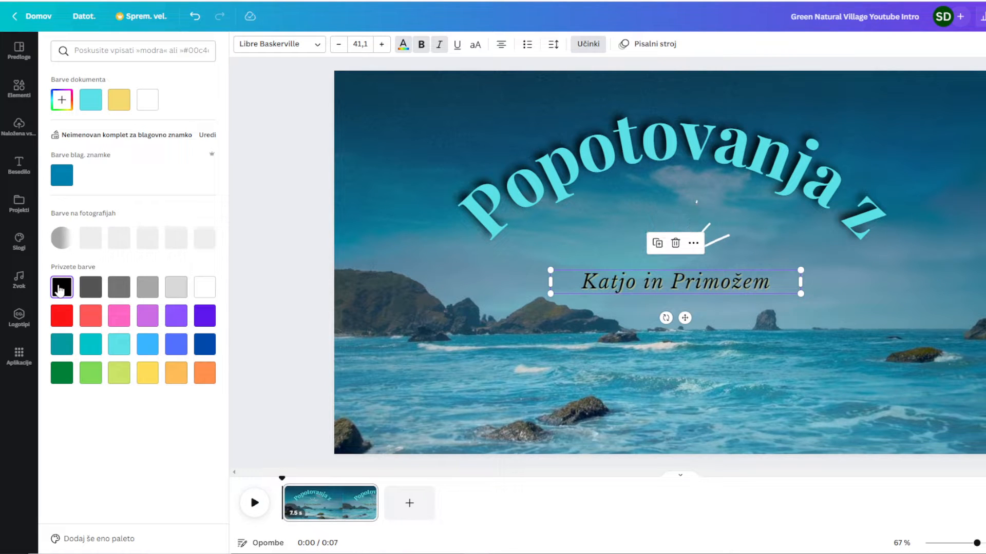
left_click(117, 378)
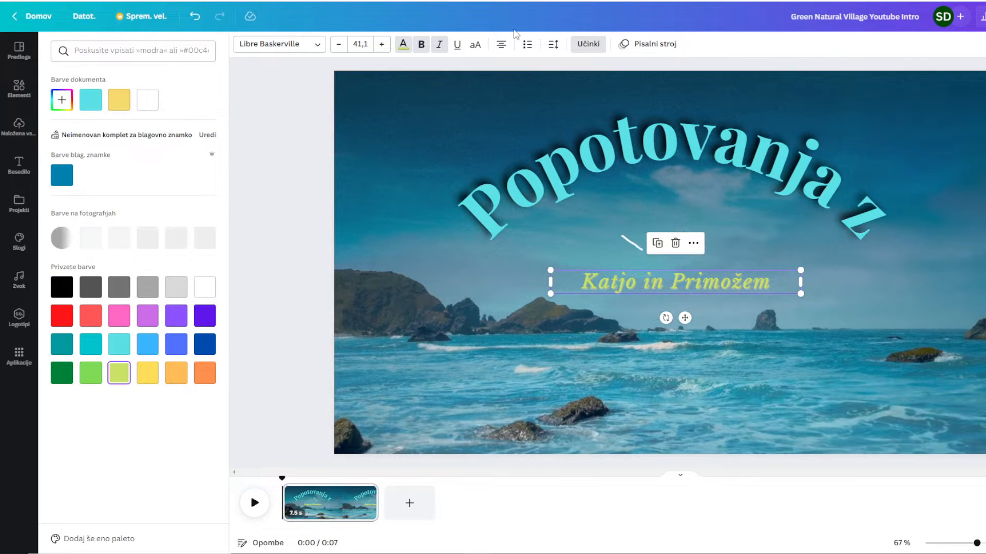
Step: Make the subtitle's shadow black with transparency 96 and a moderate blur
left_click(588, 43)
left_click(203, 285)
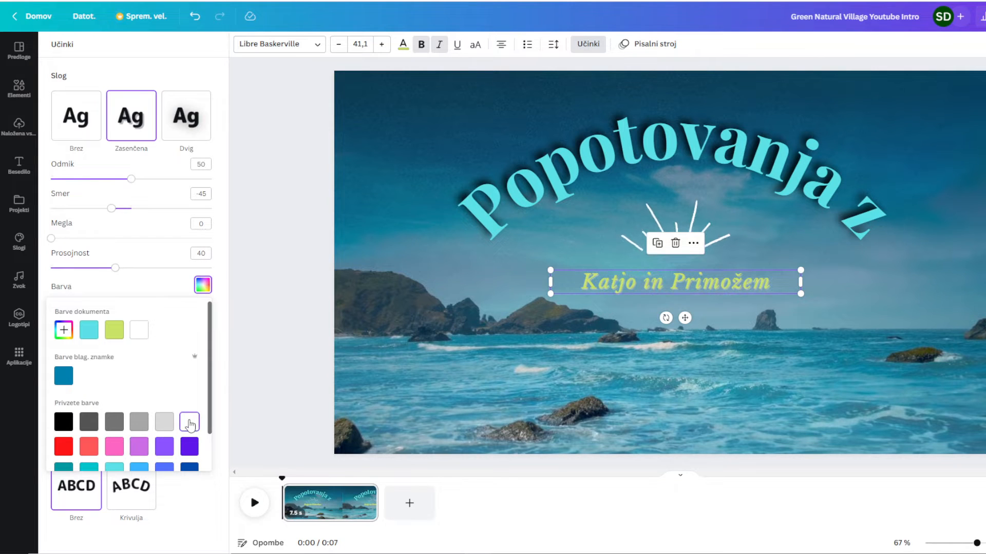
left_click(64, 421)
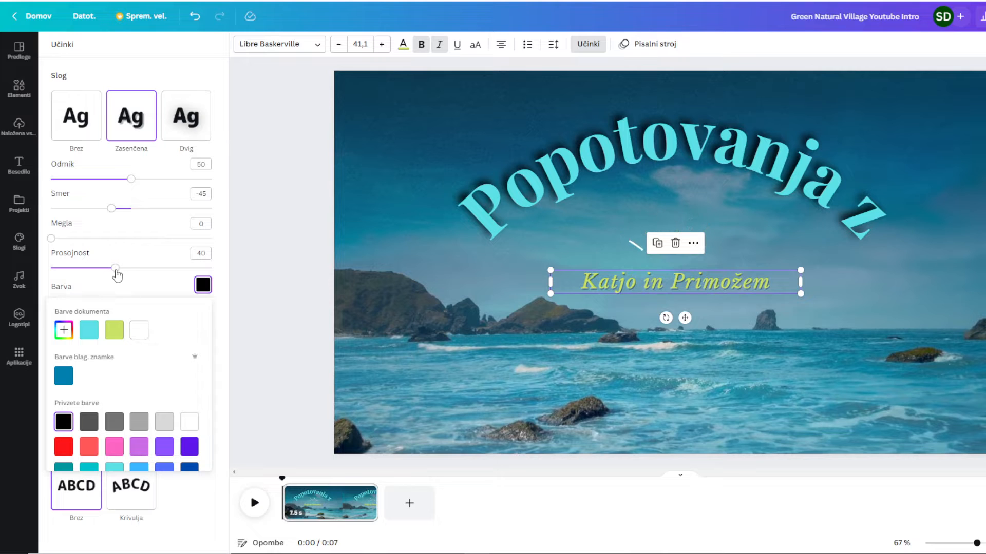
left_click_drag(116, 269, 205, 268)
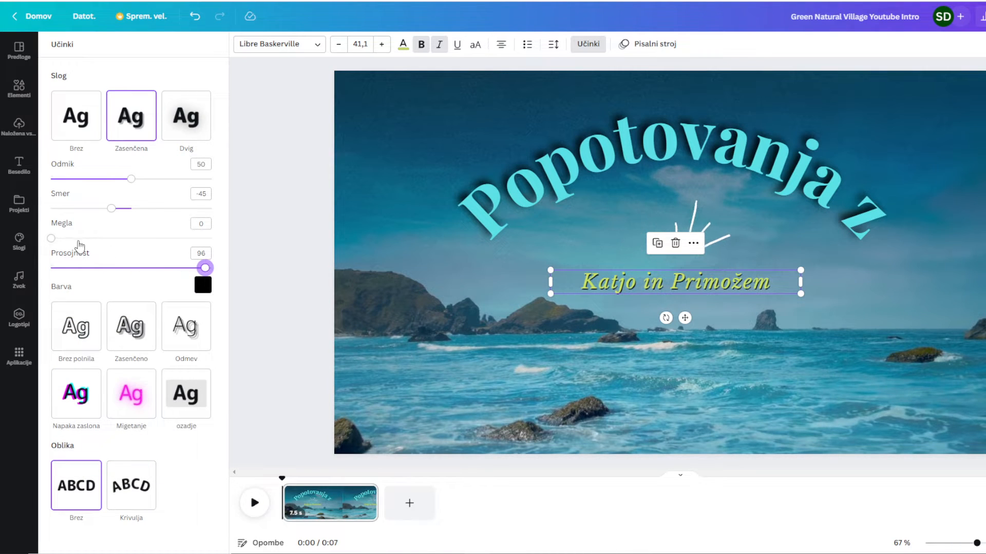
left_click_drag(53, 239, 119, 238)
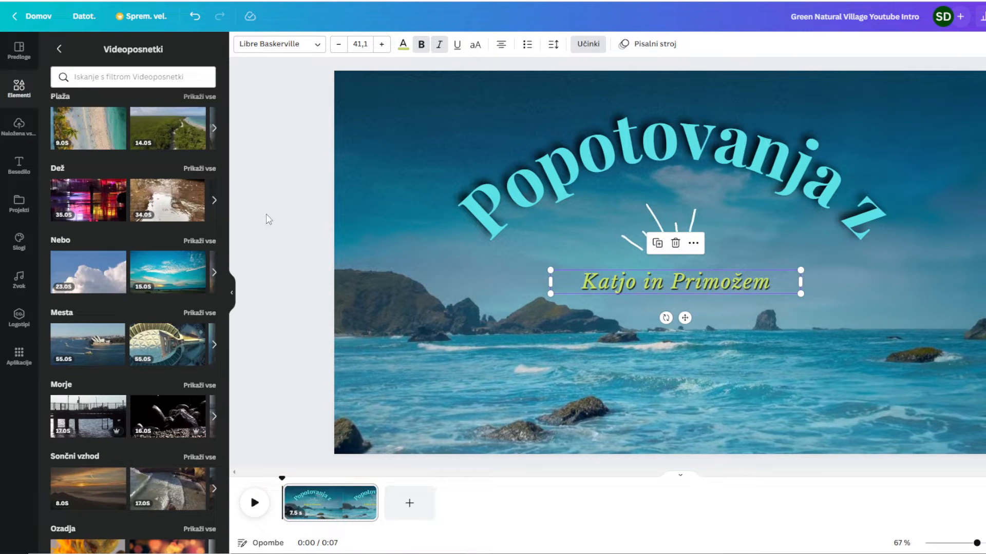
left_click(280, 239)
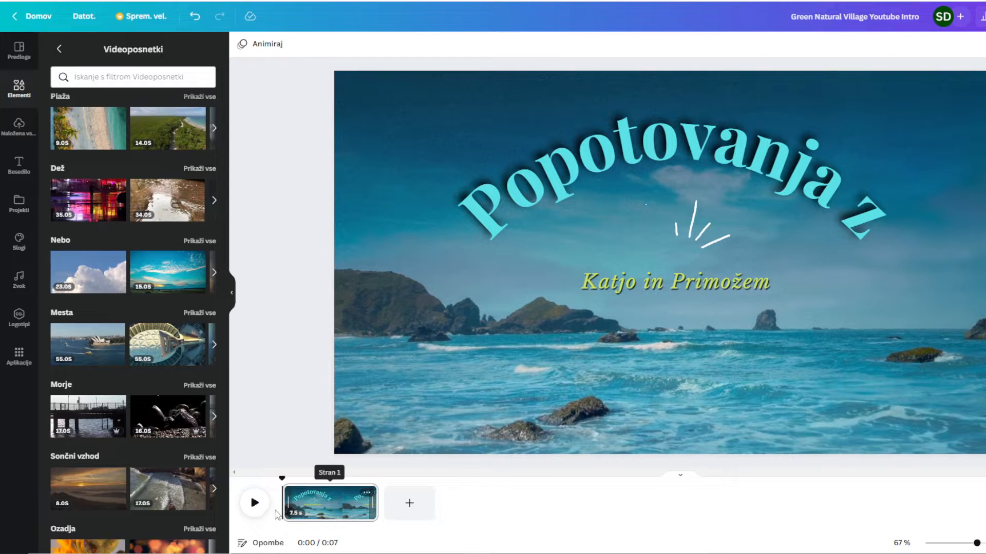
Step: Play the intro to the 2-second mark and split the page there
left_click(254, 505)
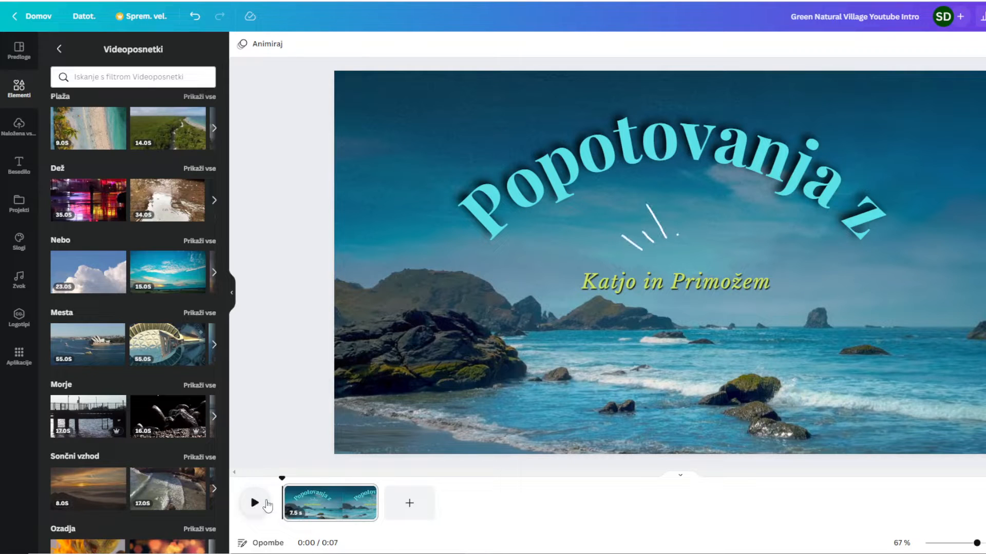
left_click(259, 505)
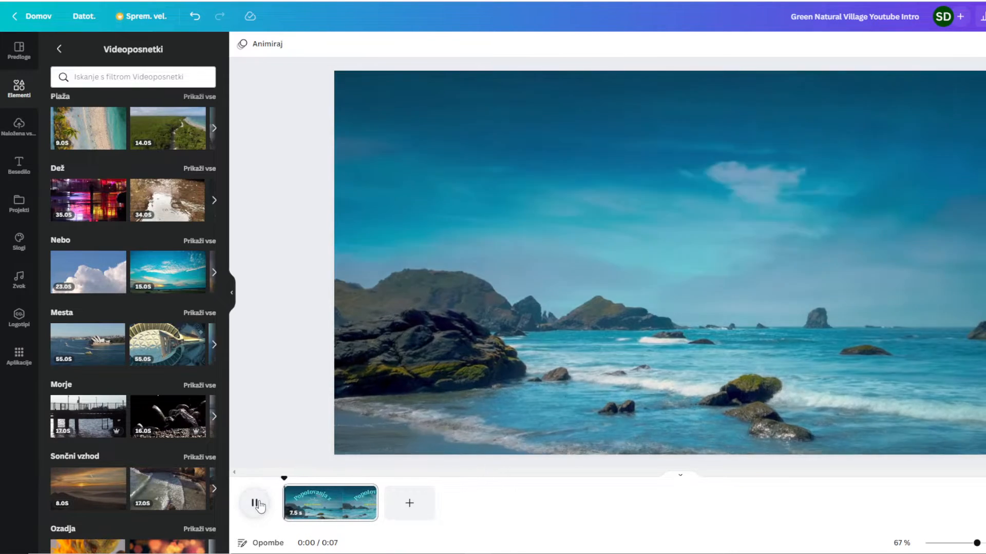
left_click(258, 504)
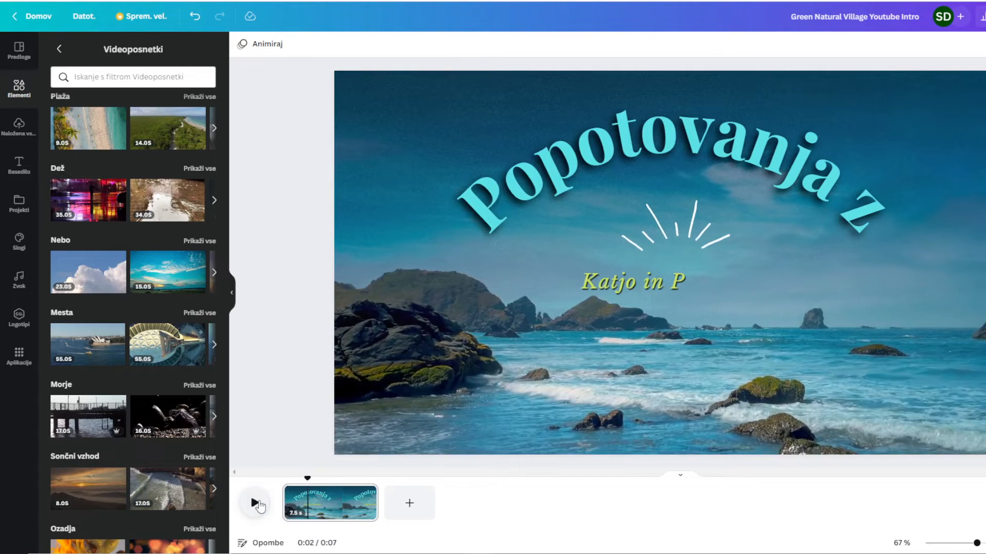
right_click(308, 510)
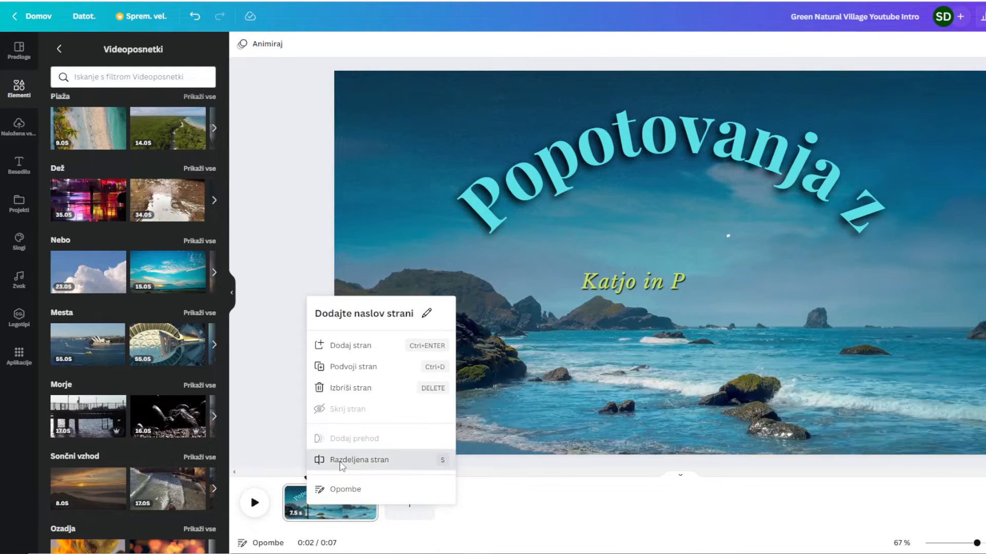
left_click(341, 462)
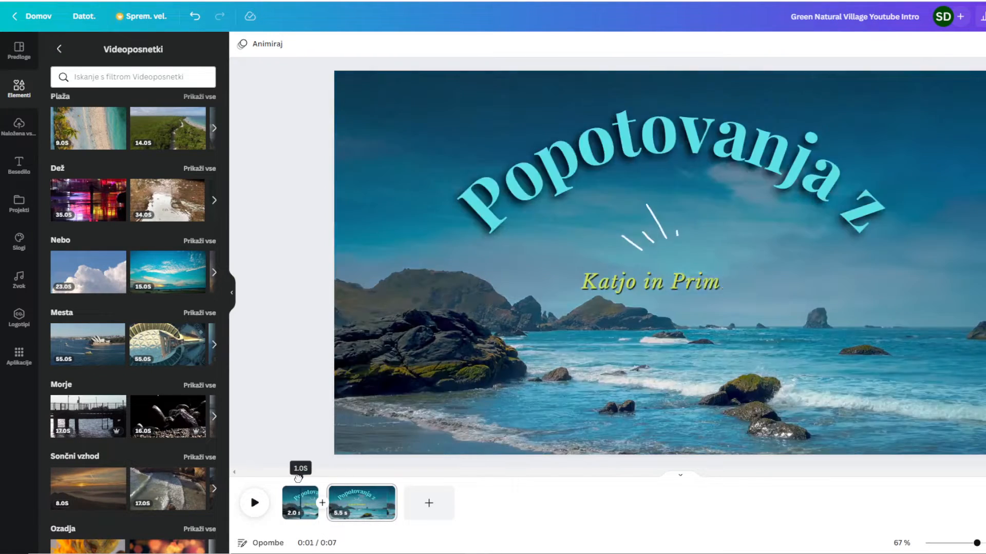
Step: Delete the hosts' names subtitle from the first page
left_click(293, 500)
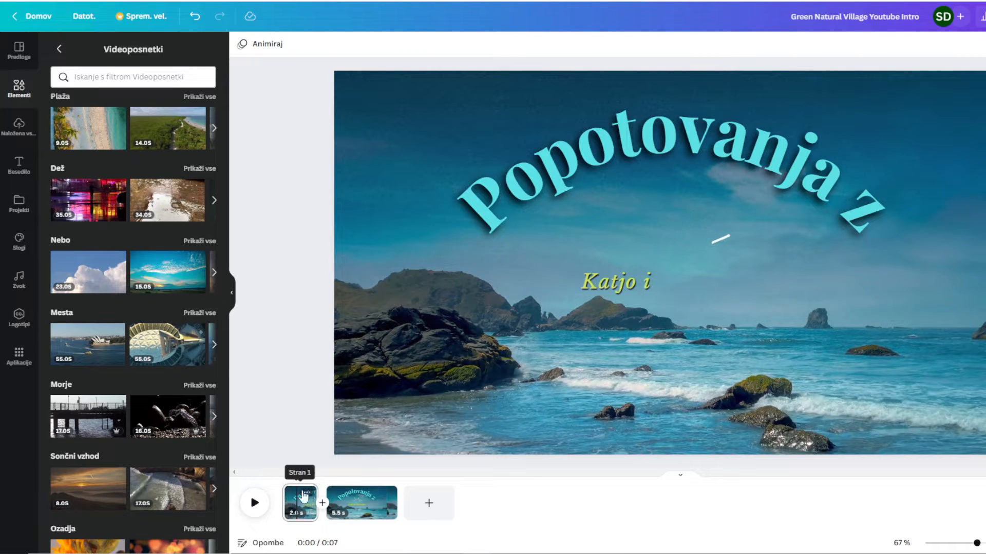
left_click(605, 278)
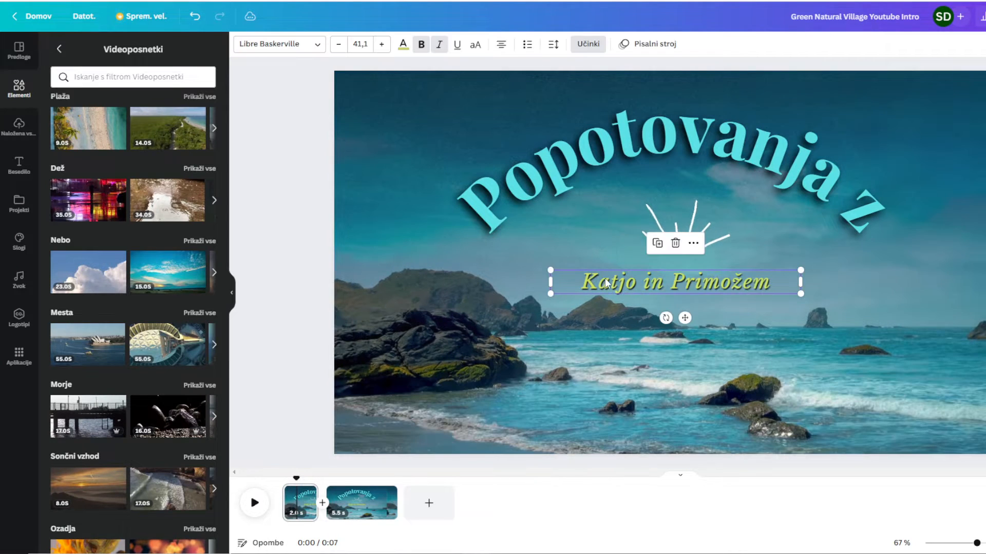
key("Delete")
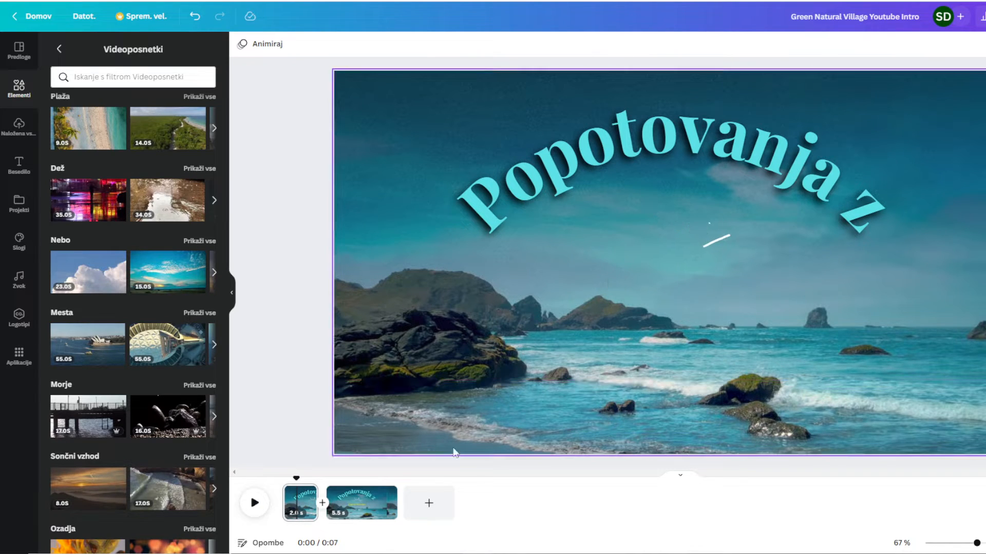
Step: Set the first page title's Pisalni stroj animation to Ob odprtju after trying Oboje and Ob zaprtju, and preview the intro from the start
left_click(354, 488)
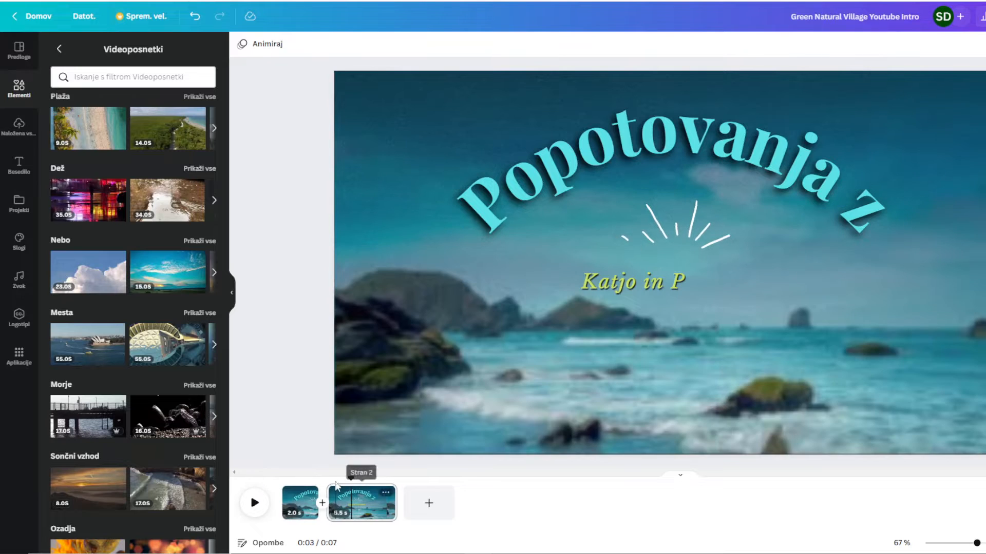
mouse_move(351, 479)
left_mouse_down()
mouse_move(330, 479)
mouse_move(368, 479)
mouse_move(337, 479)
left_mouse_up()
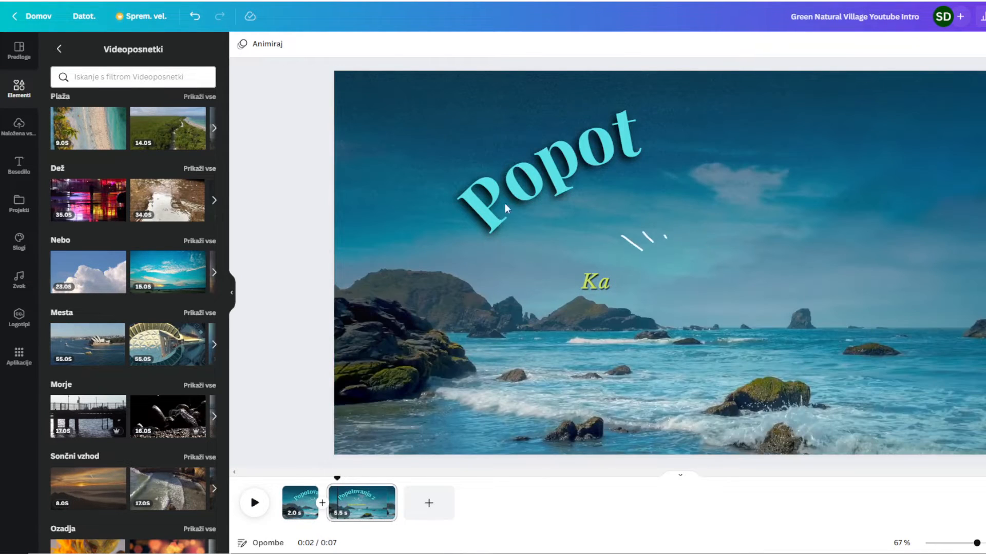
left_click_drag(338, 480, 300, 480)
left_click(662, 137)
left_click(664, 44)
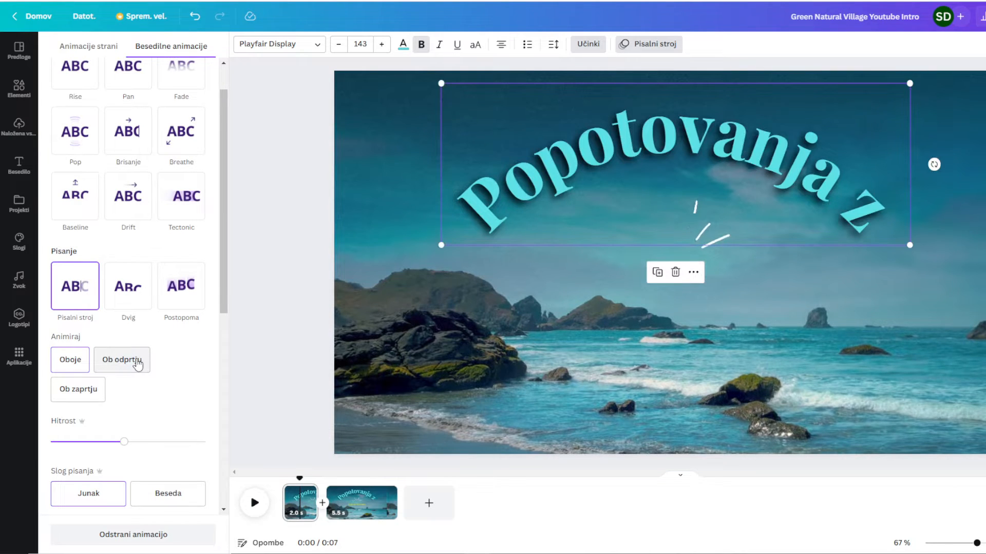
left_click(134, 364)
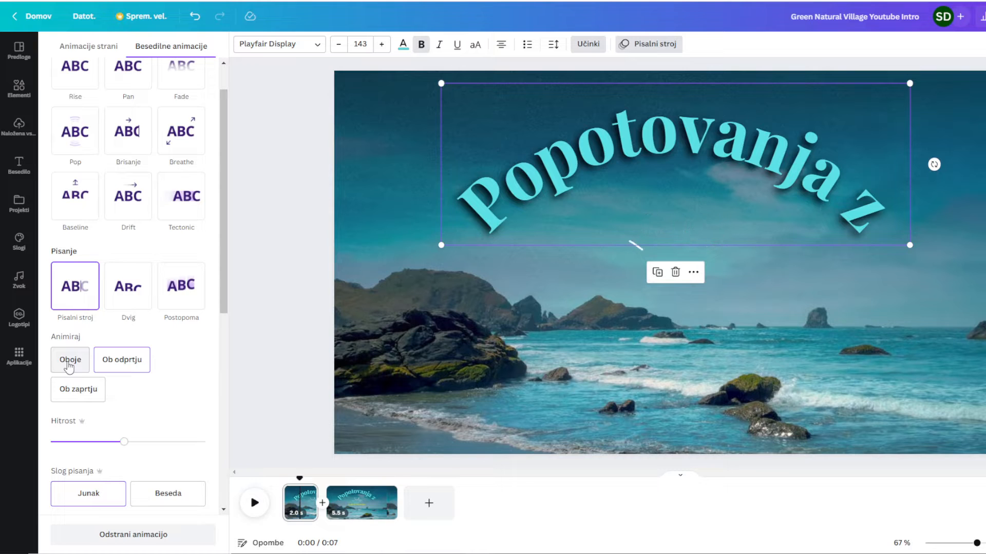
left_click(68, 365)
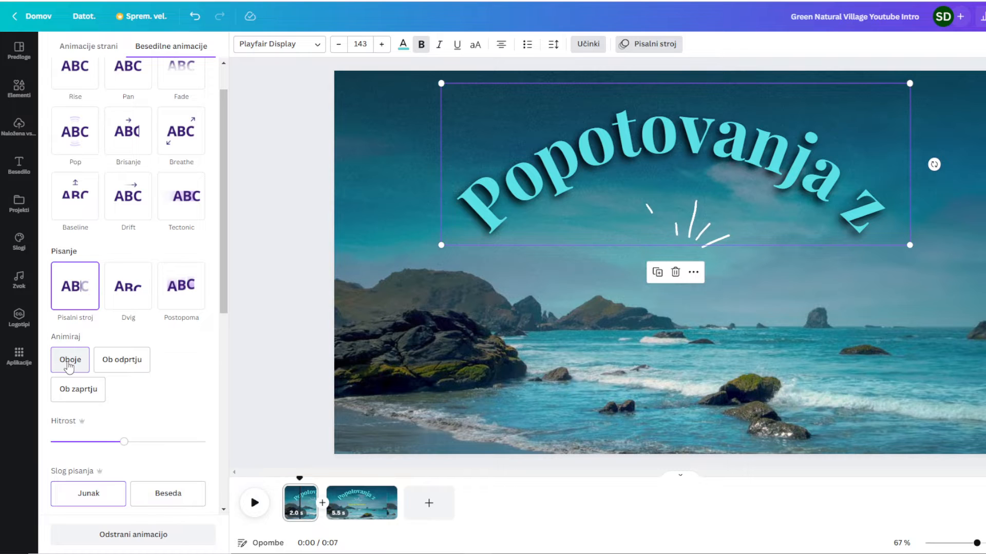
left_click(106, 362)
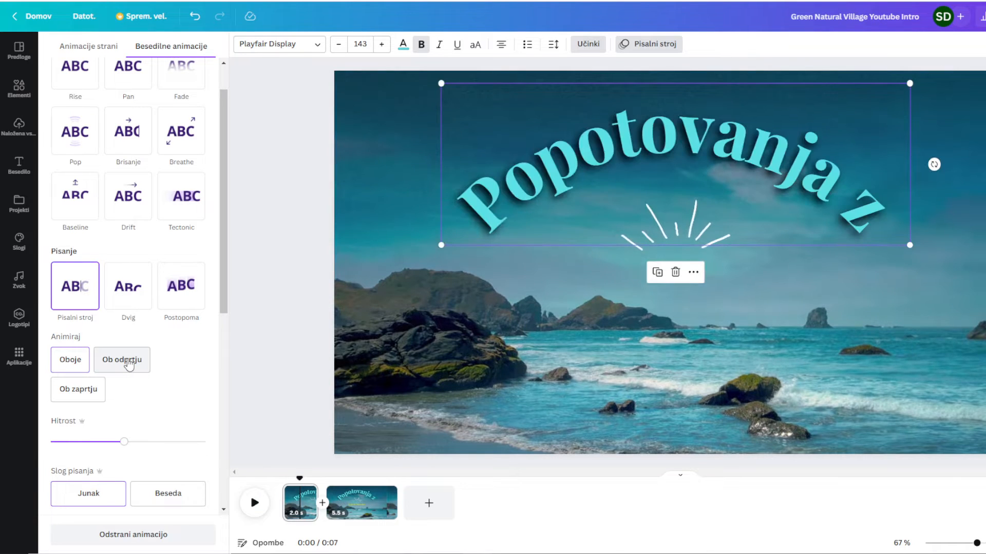
left_click(98, 388)
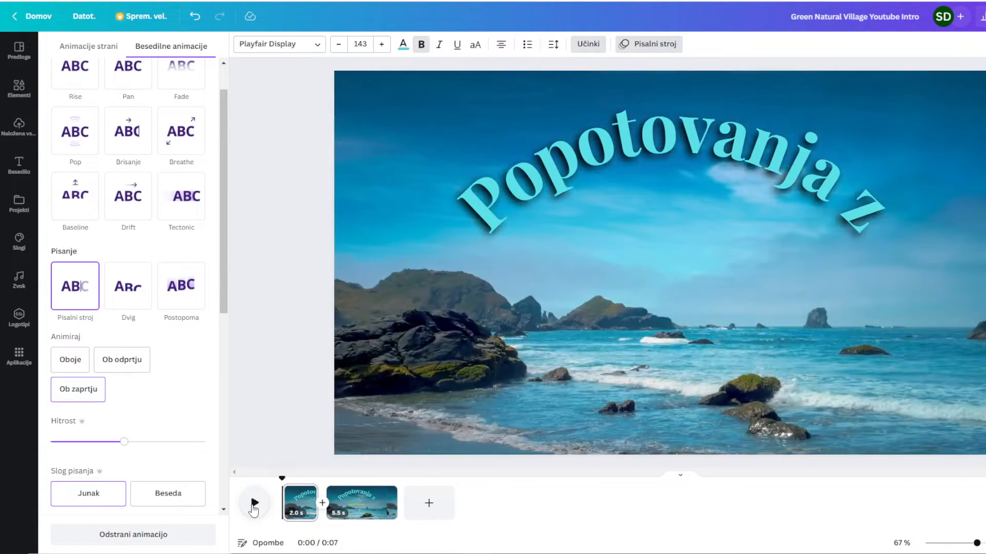
left_click(254, 503)
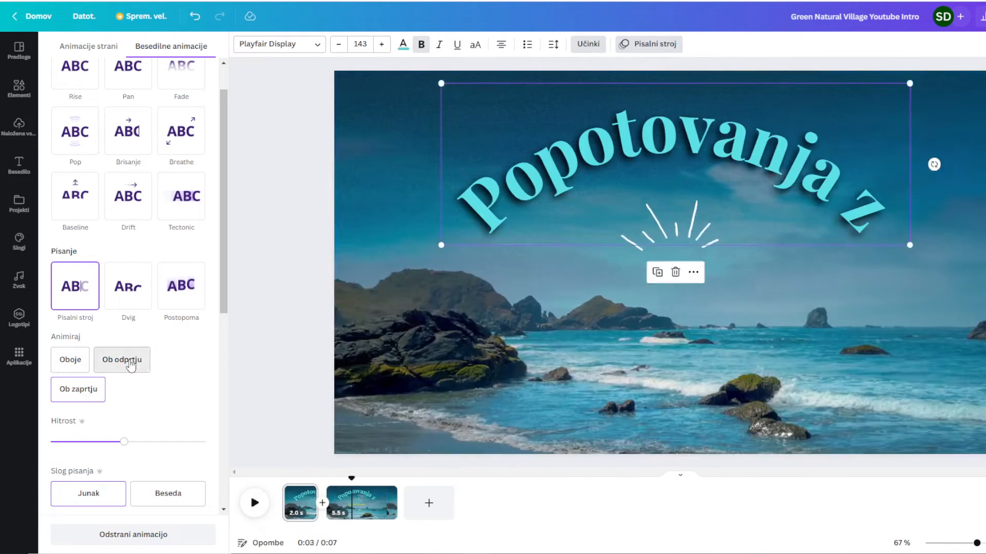
left_click_drag(356, 479, 282, 478)
left_click(256, 505)
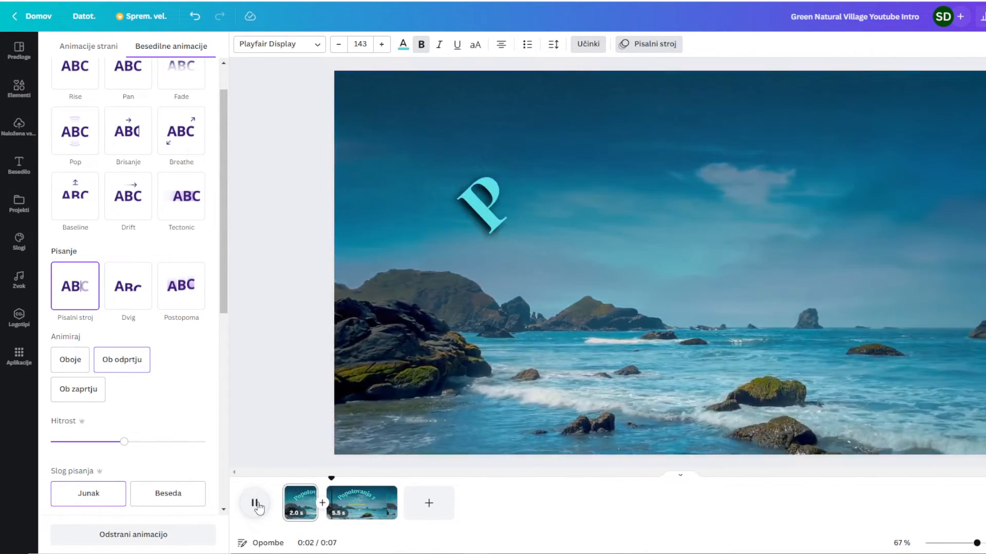
Step: Remove the Pisalni stroj animation from the arched title on the second page
left_click(397, 512)
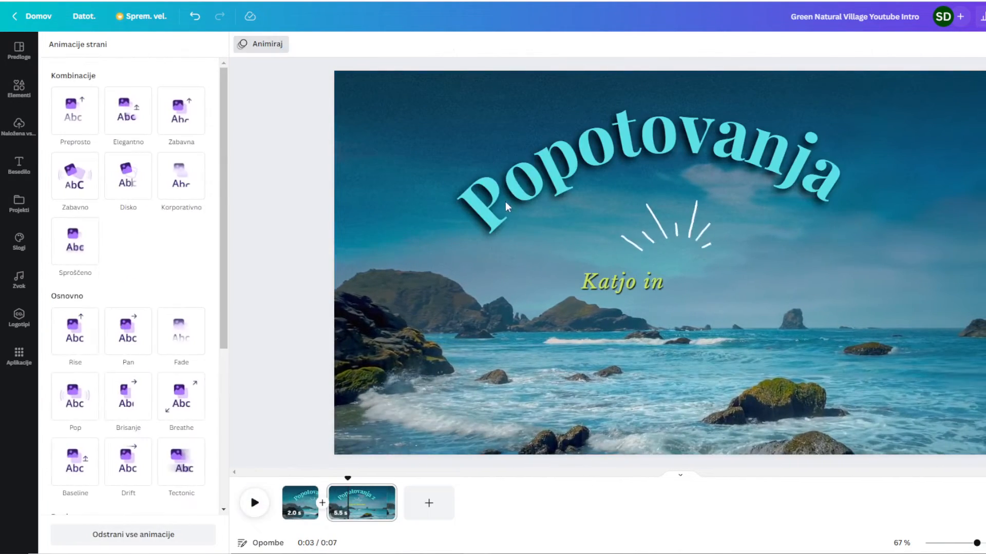
left_click(507, 199)
left_click(656, 52)
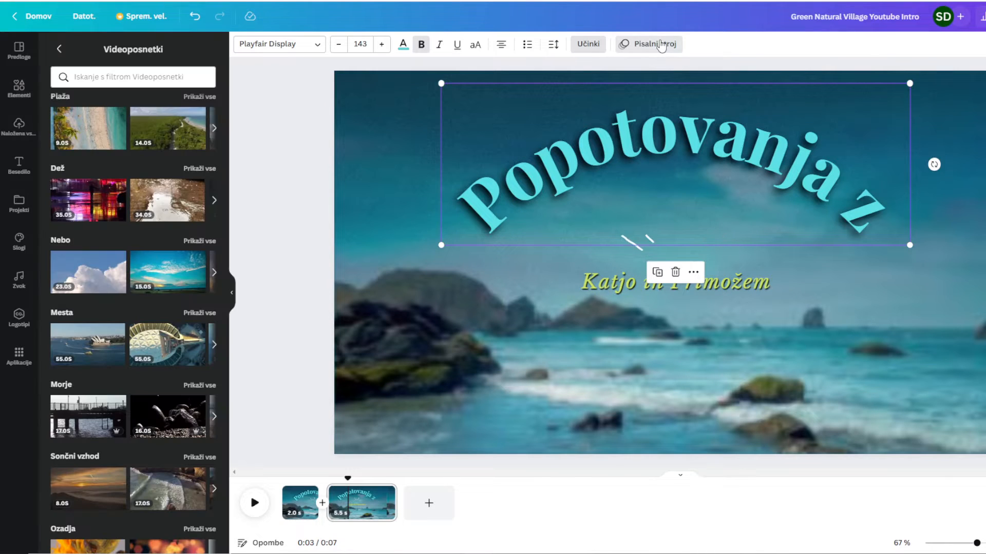
left_click(663, 49)
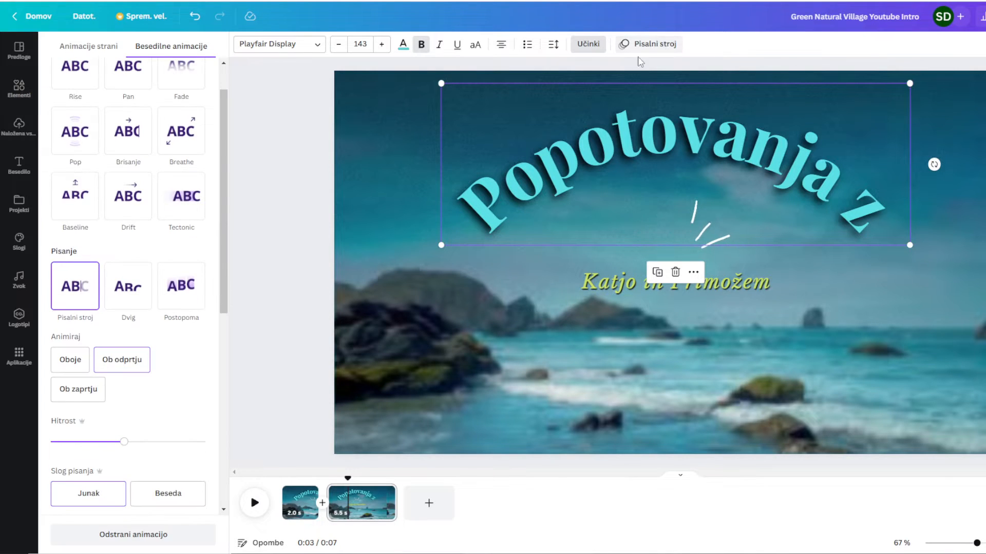
left_click(153, 537)
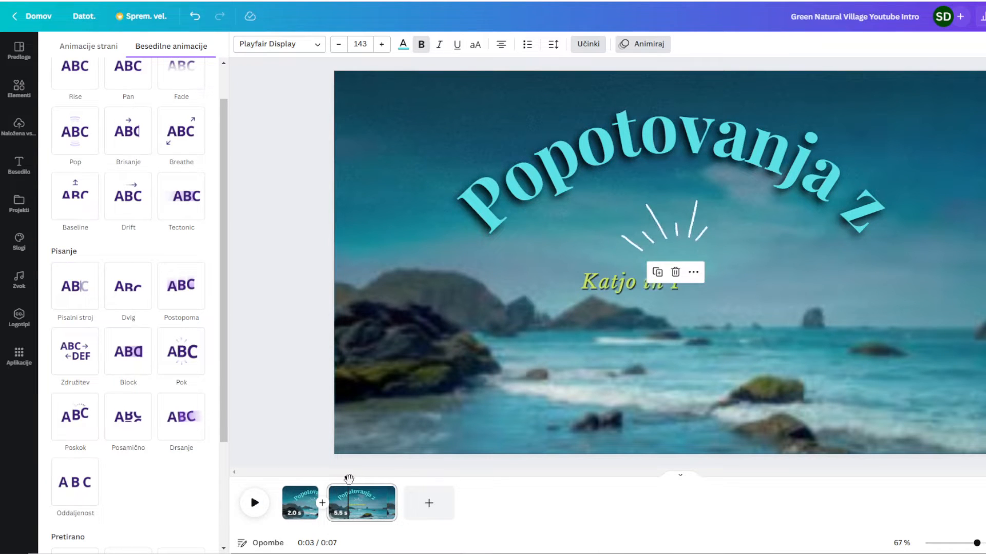
Step: Play the intro from the first page to check how the title carries over into the second page
left_click(301, 502)
left_click(254, 503)
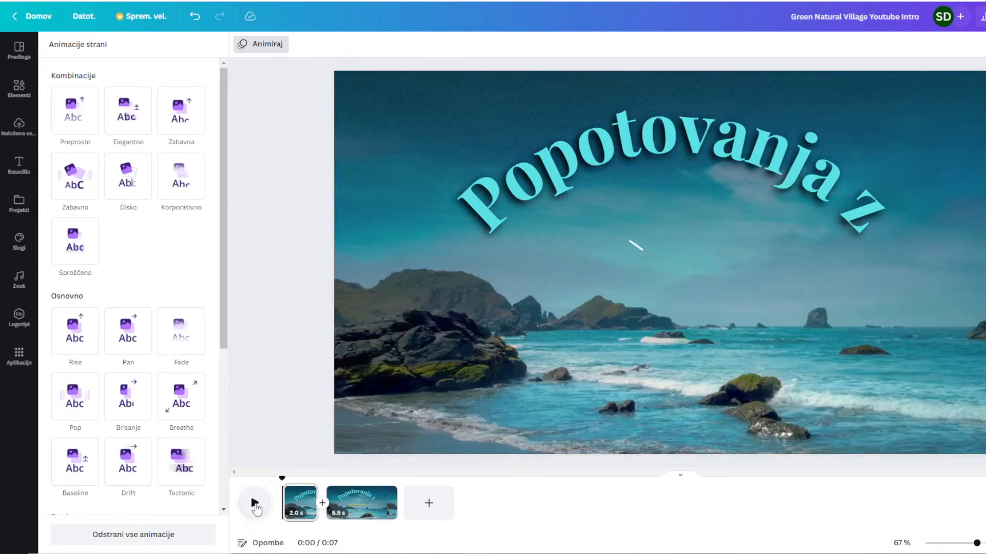
left_click(255, 507)
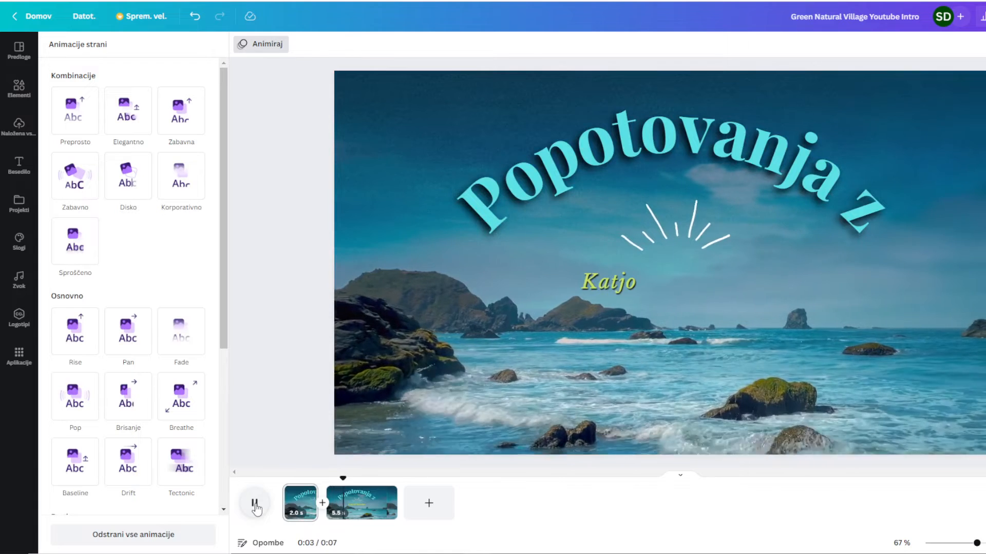
left_click(255, 508)
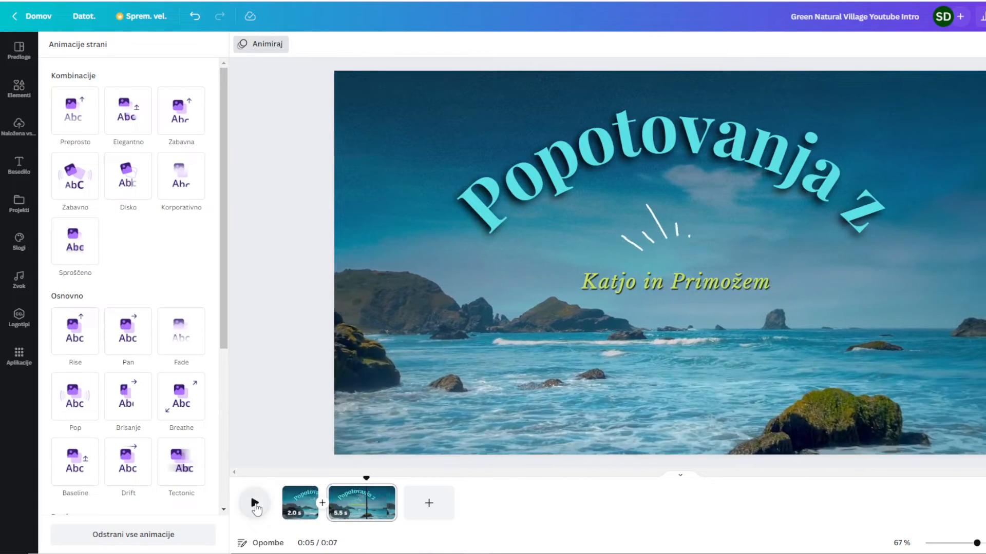
Step: Change the hosts' names subtitle's animation on the second page to Pop and preview the intro
left_click(652, 286)
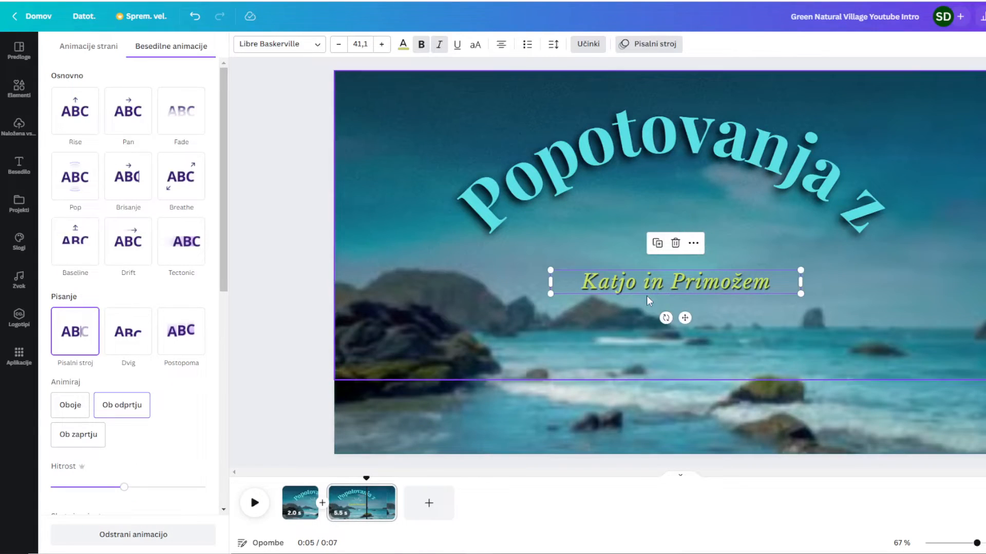
left_click(664, 45)
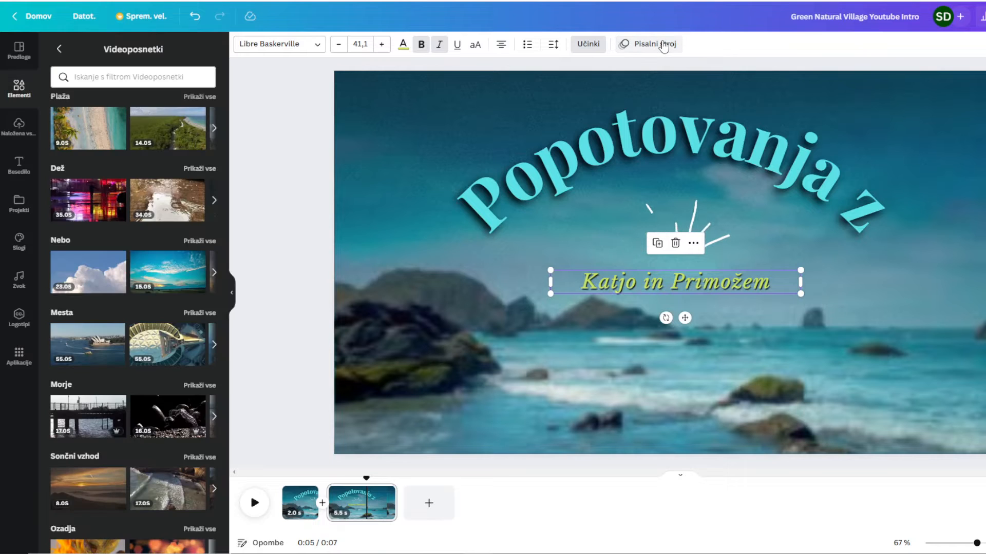
left_click(663, 46)
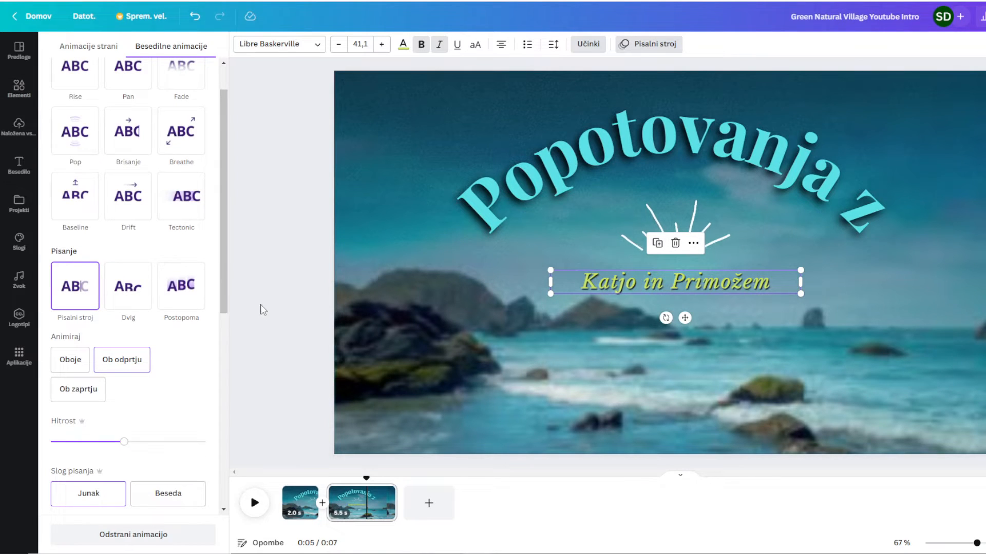
left_click(75, 131)
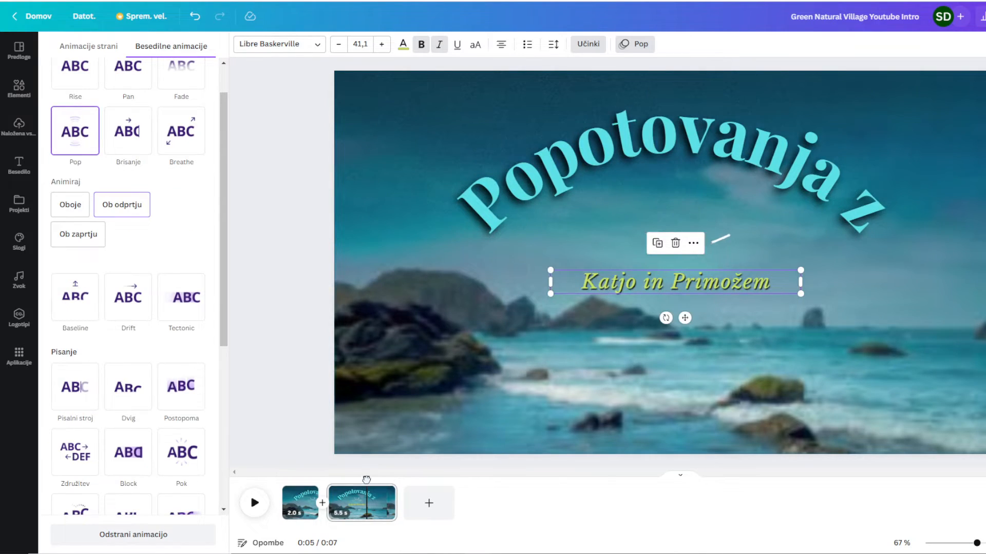
left_click(254, 504)
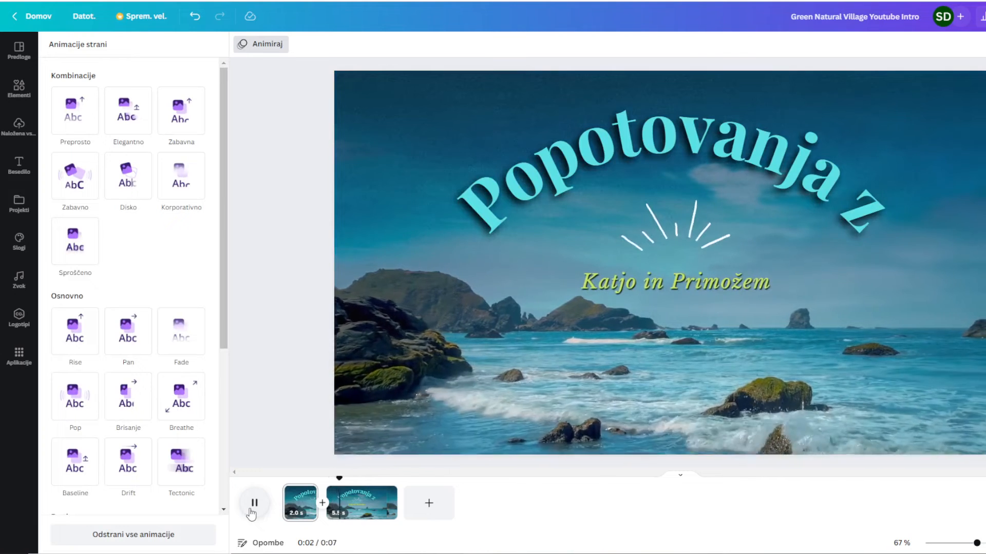
left_click(253, 506)
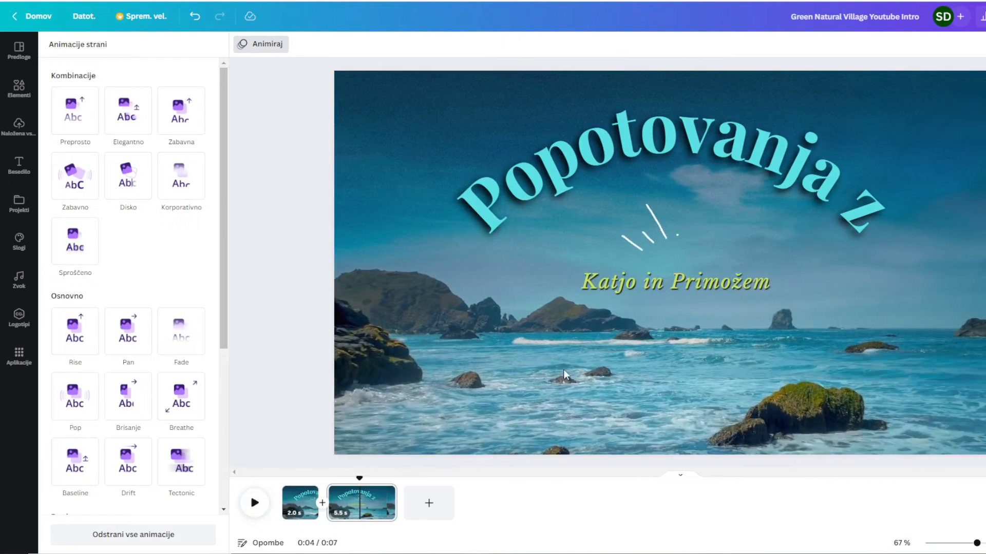
Step: Split the second page about 2.5 seconds after its start
left_click(651, 237)
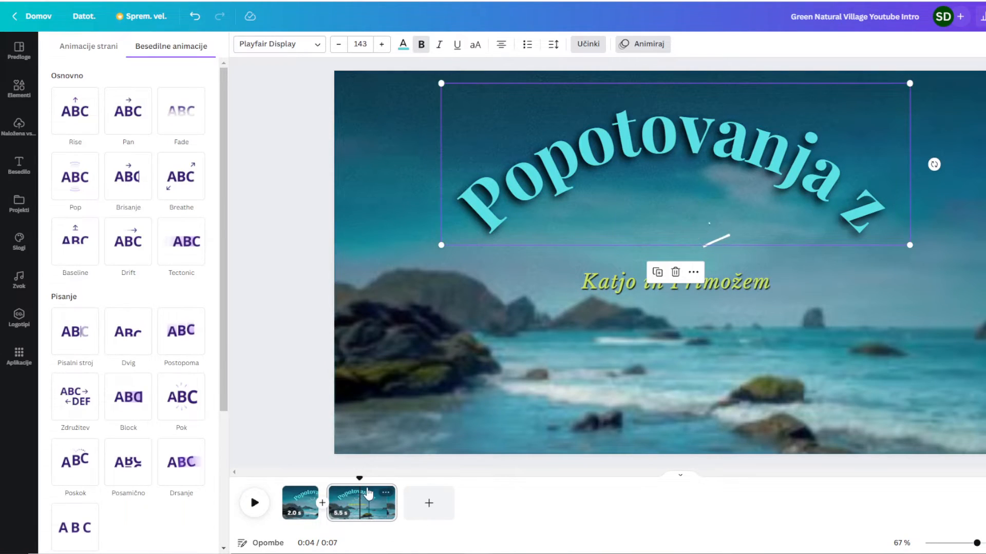
right_click(362, 500)
left_click(414, 454)
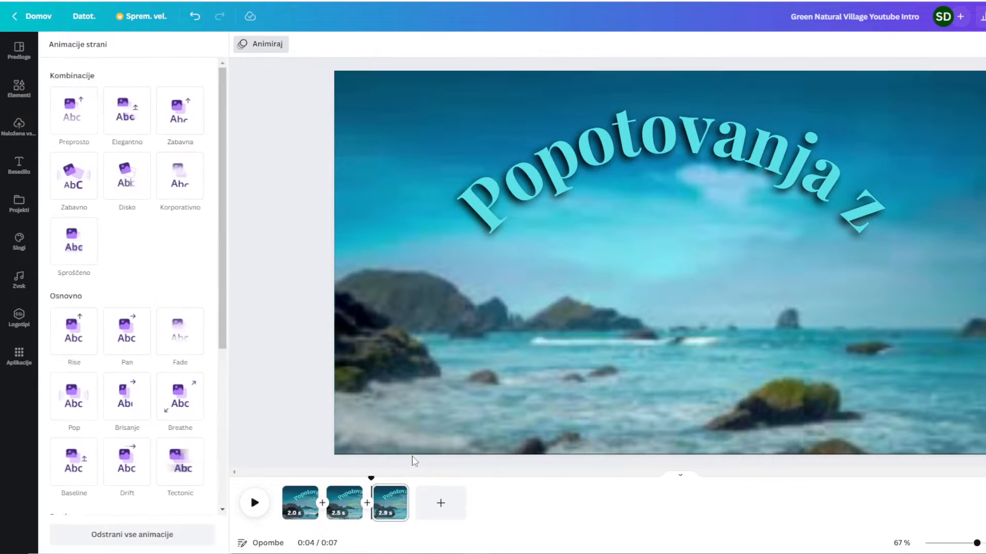
Step: Delete the white burst lines from the 2.5-second second page
left_click(662, 271)
left_click(672, 218)
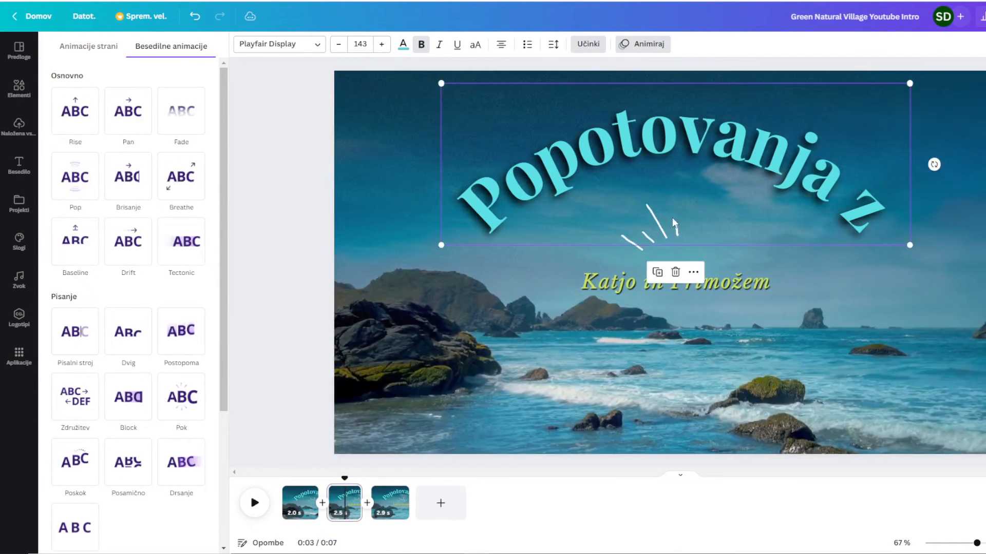
left_click(649, 251)
key("Delete")
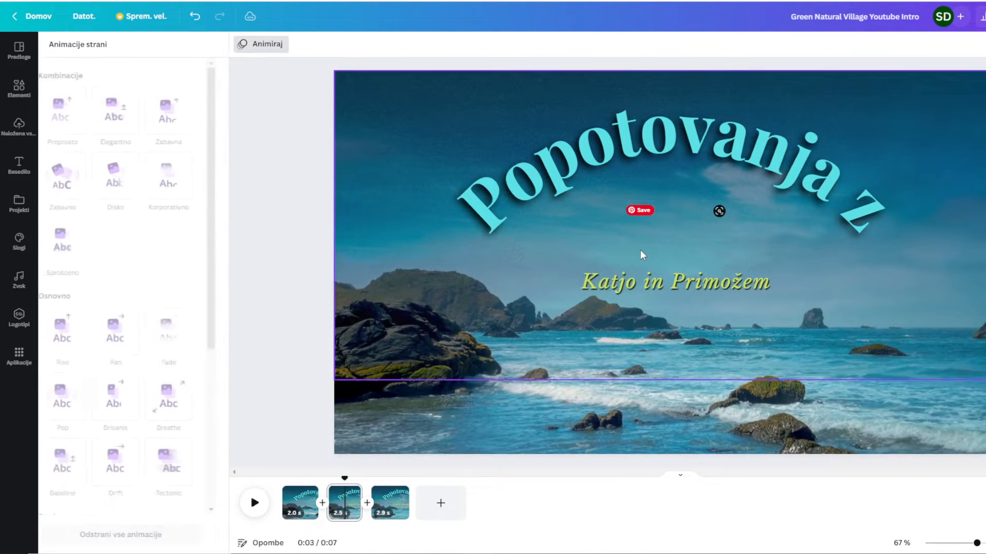
Step: Delete the white burst lines from the first page, leaving only the curved title
left_click(307, 488)
left_click(640, 238)
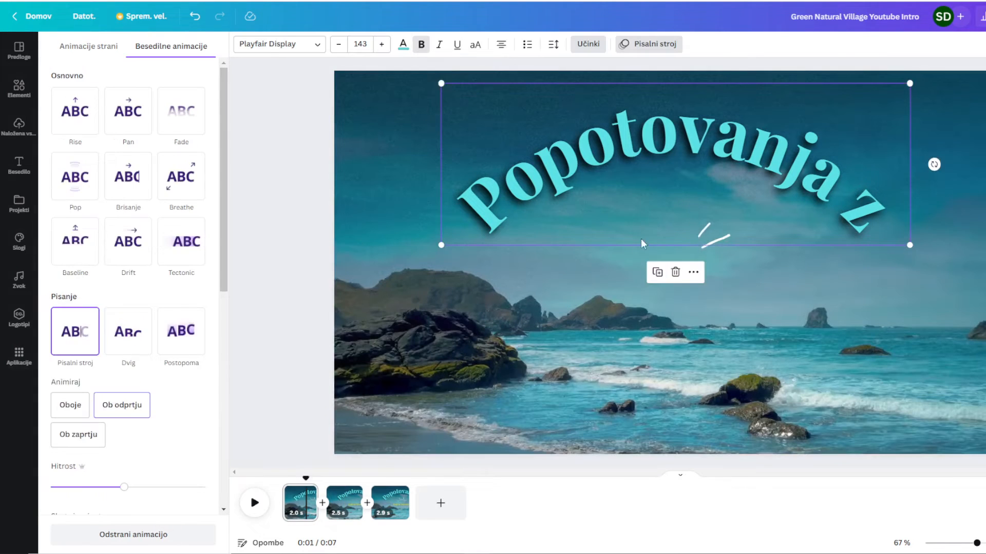
left_click(626, 263)
left_click(633, 244)
left_click(632, 249)
key("Delete")
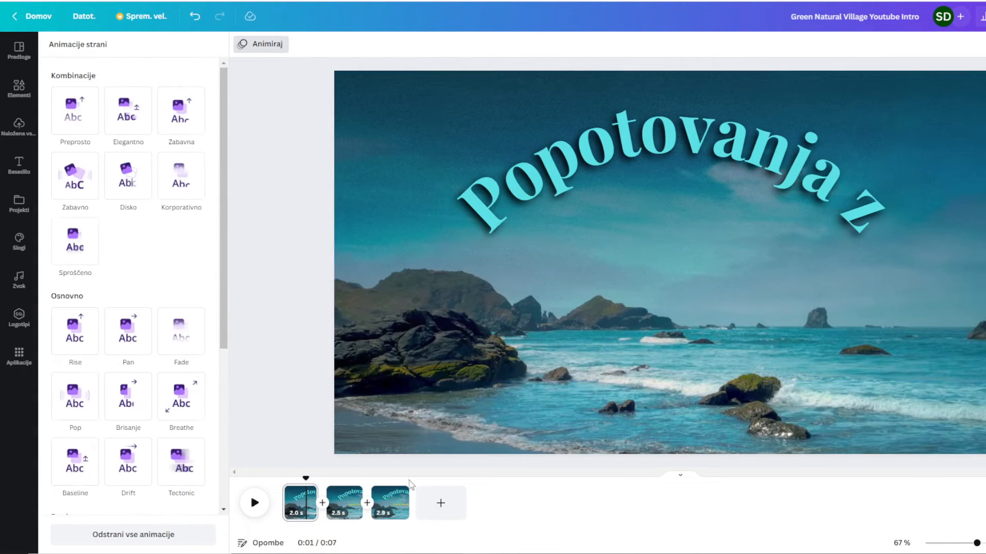
Step: Inspect the burst lines on the last page and return to the first page
left_click(391, 493)
left_click(676, 219)
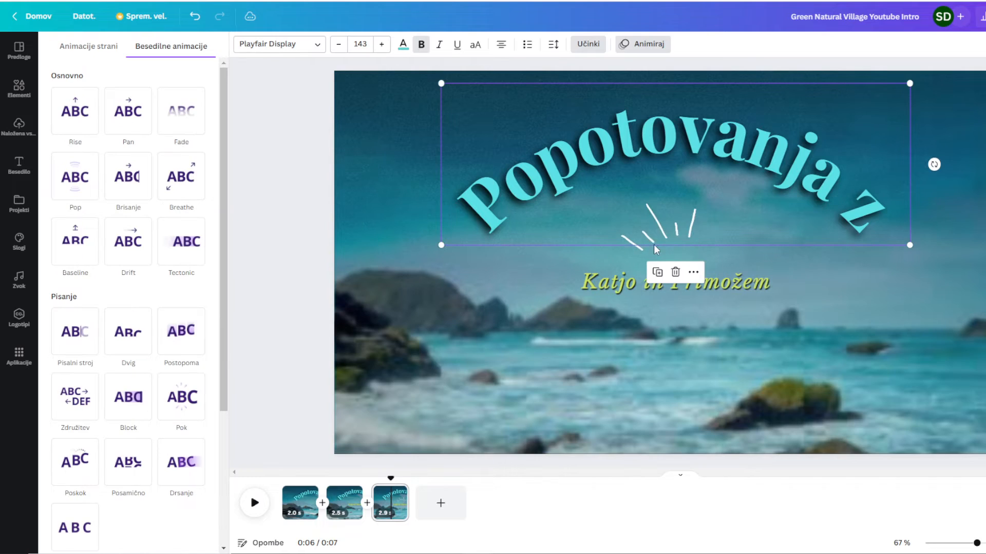
left_click(648, 250)
left_click(300, 503)
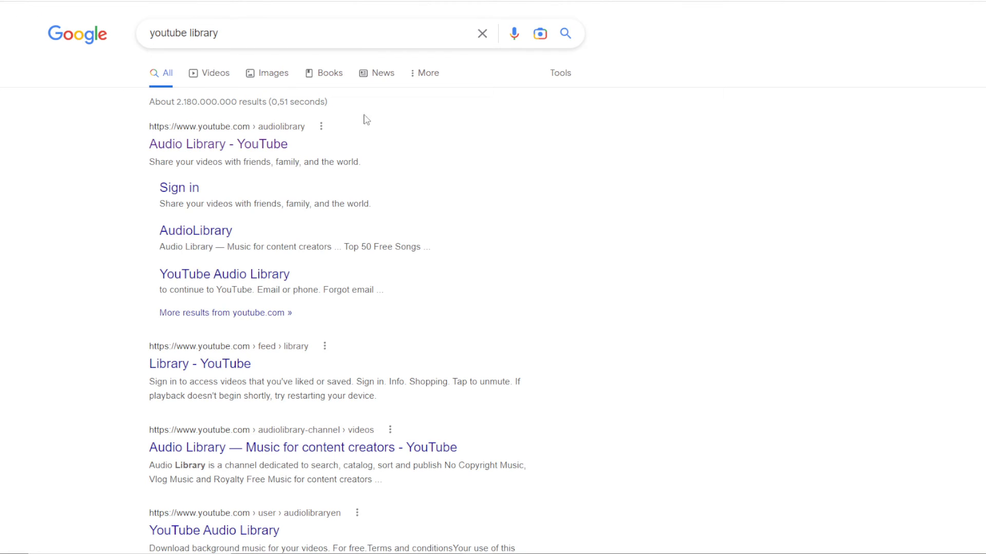
Step: Find the YouTube Audio Library through a Google search for "youtube library" and look through its music tracks by mood
left_click_drag(219, 33, 142, 43)
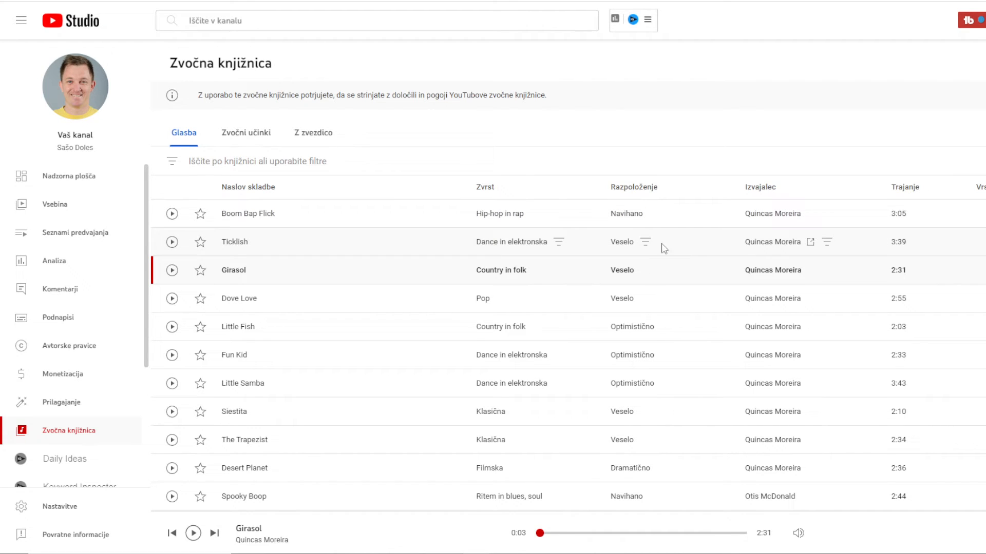
left_click(645, 243)
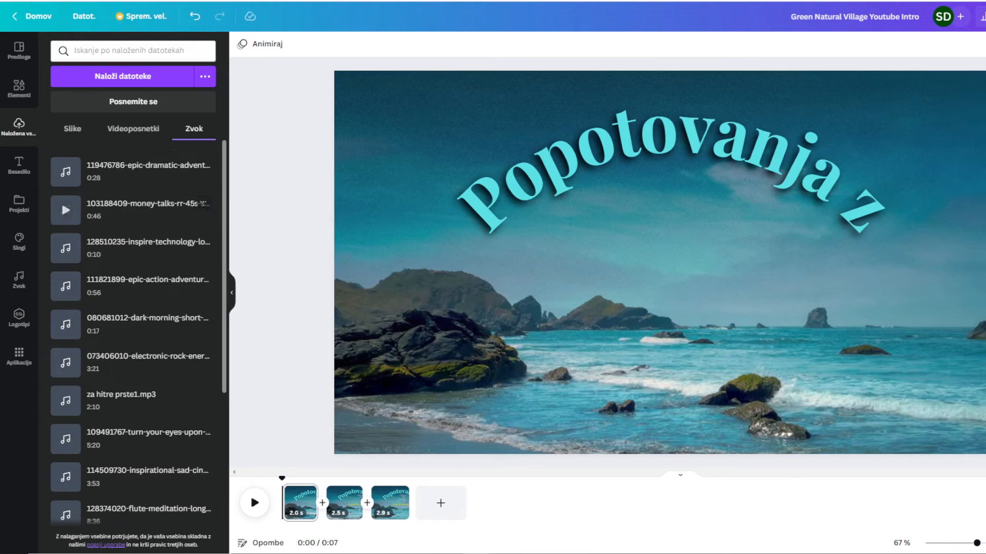
Step: Upload Girasol - Quincas Moreira.mp3 from the computer to the project's audio uploads
mouse_move(304, 553)
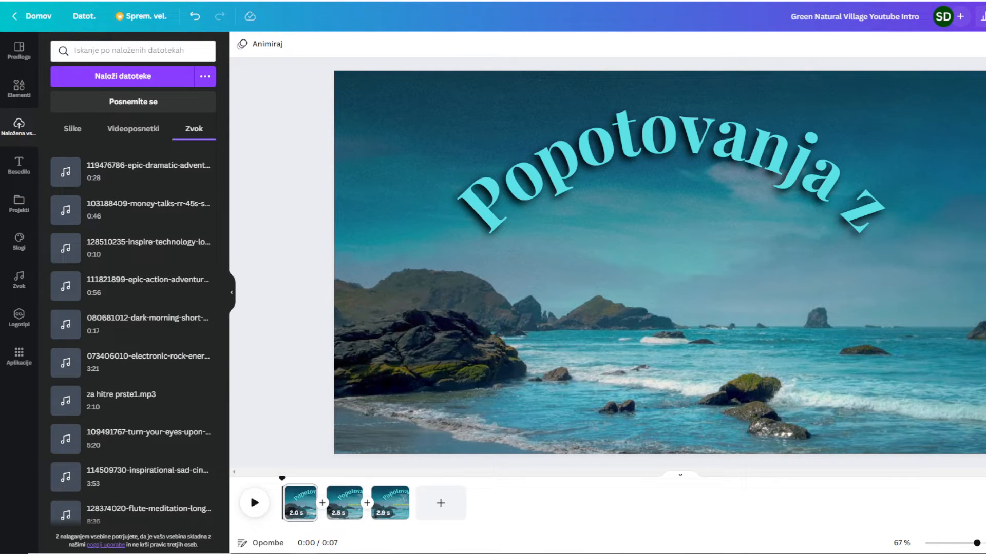
left_click_drag(0, 303, 131, 223)
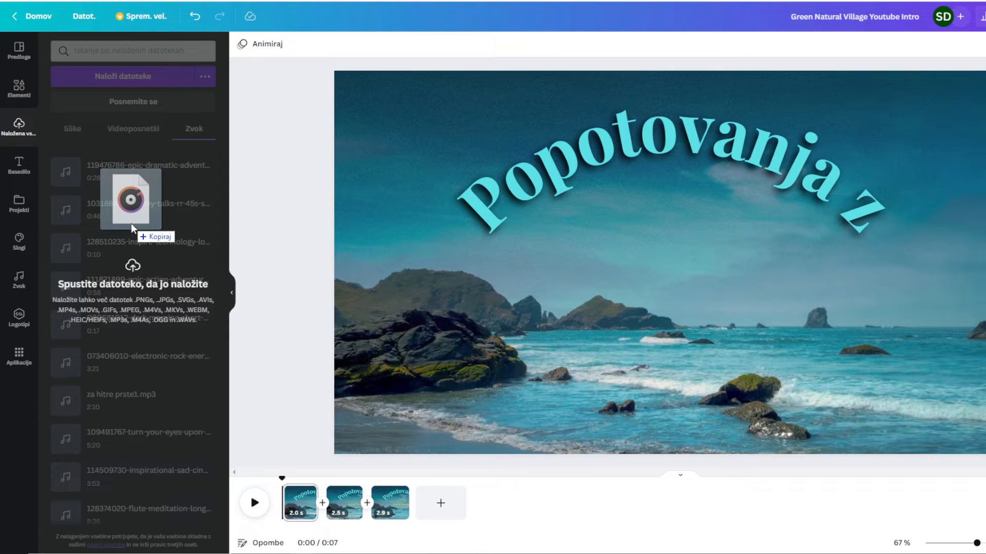
left_click_drag(131, 223, 131, 223)
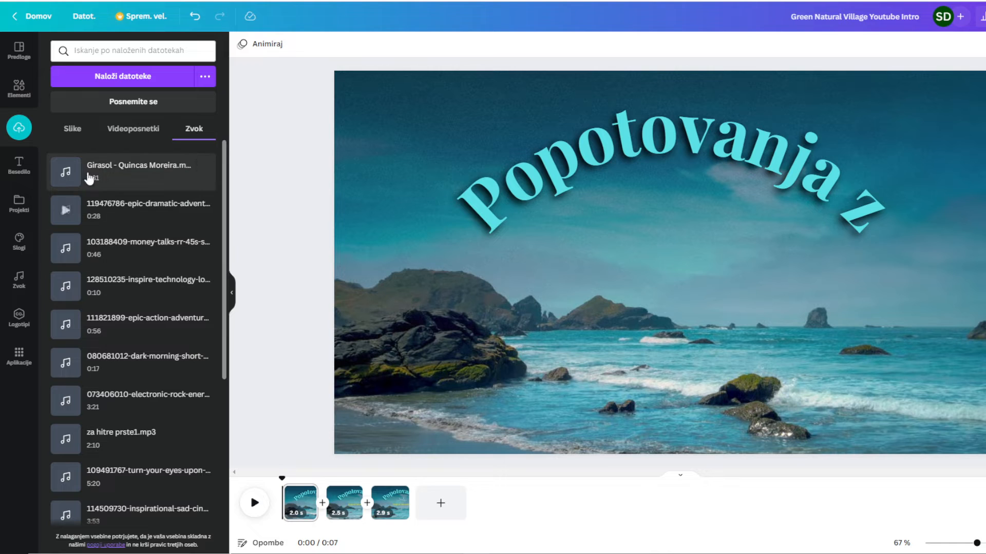
Step: Add Girasol - Quincas Moreira.mp3 as a music track beneath the pages on the timeline
left_click_drag(112, 172, 284, 518)
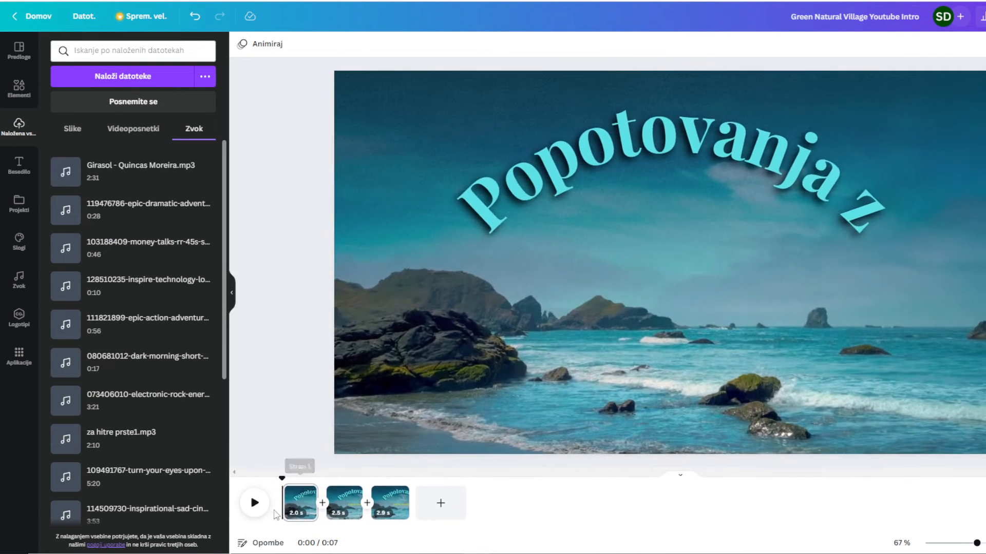
left_click_drag(99, 165, 285, 510)
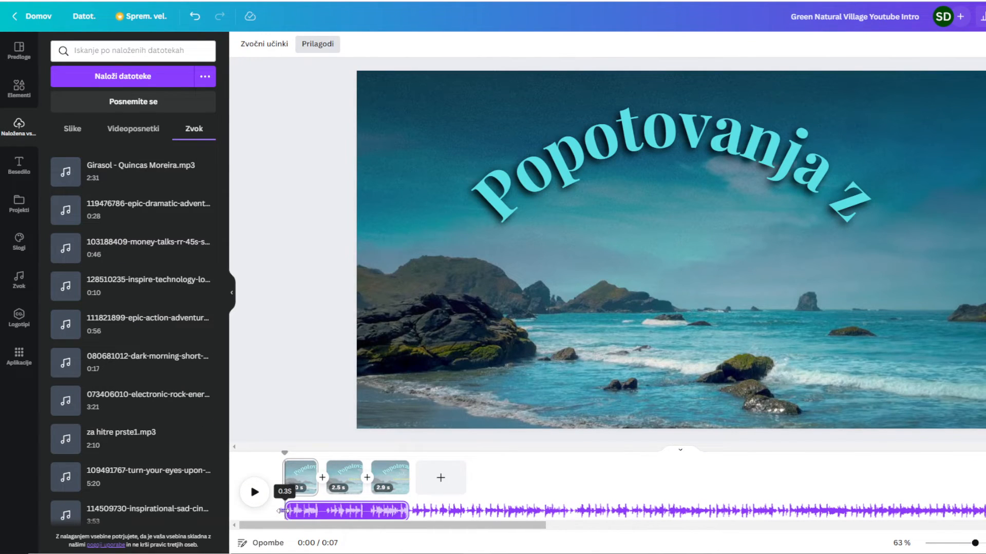
left_click(553, 484)
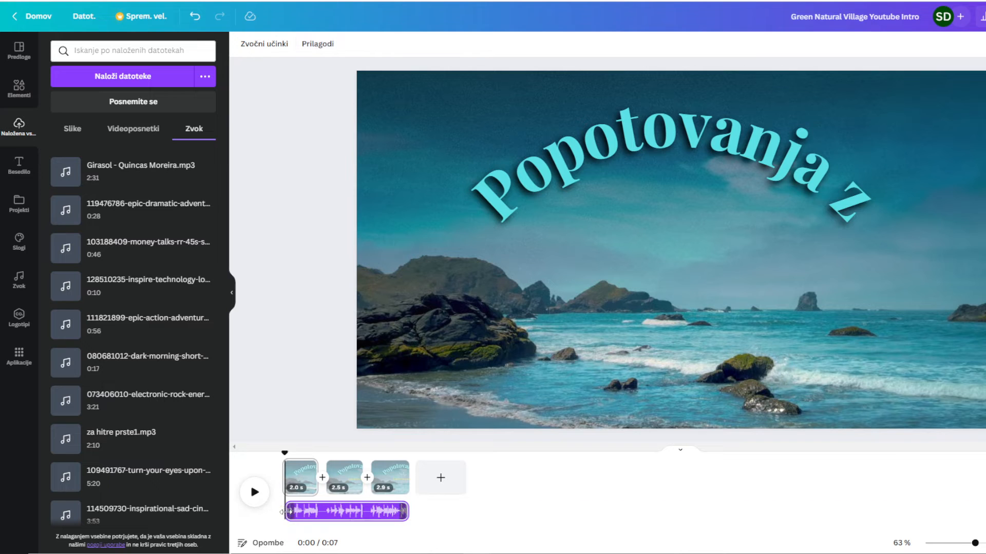
Step: Align the music track's start with the first page so it runs 7.5 s, and check which part of the song is used
left_click_drag(287, 514, 320, 519)
left_click(315, 515)
double_click(312, 513)
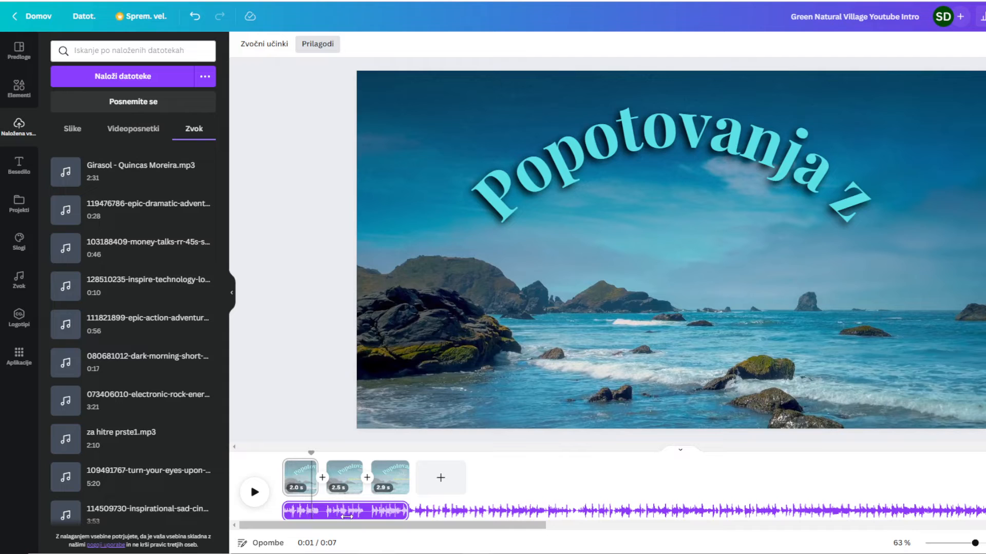
left_click(497, 475)
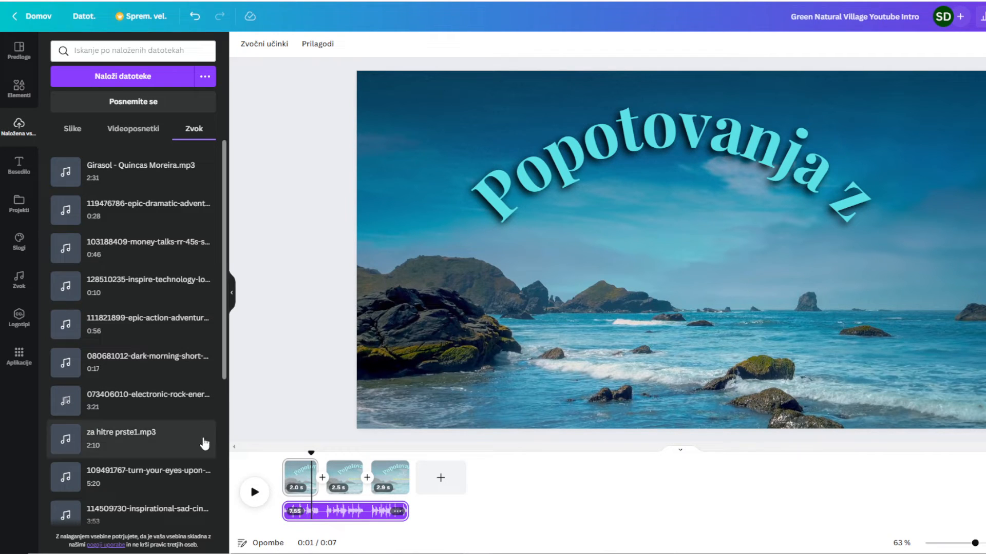
Step: Play the intro with its music from the beginning and from about 4 seconds in
left_click_drag(313, 453, 283, 453)
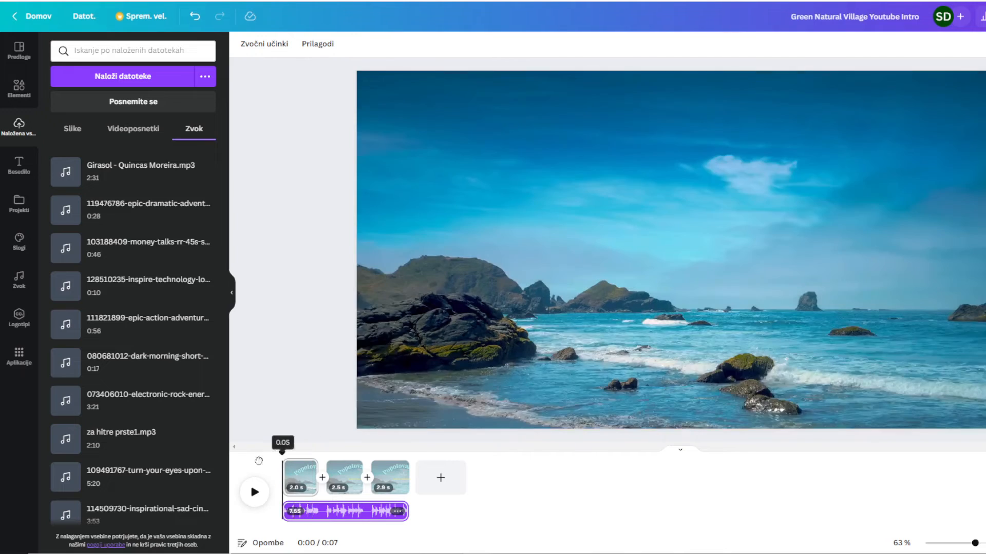
left_click(254, 493)
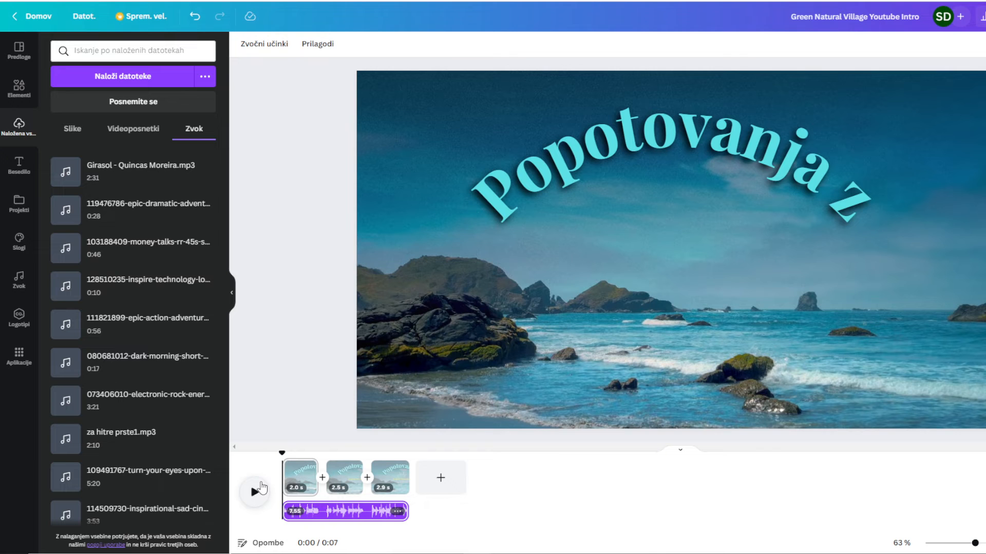
left_click(372, 454)
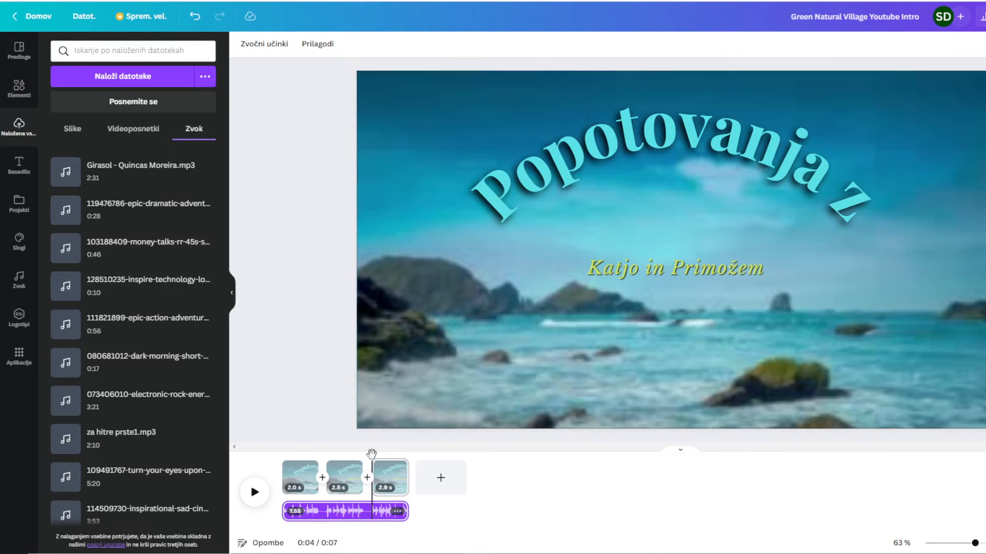
left_click(254, 493)
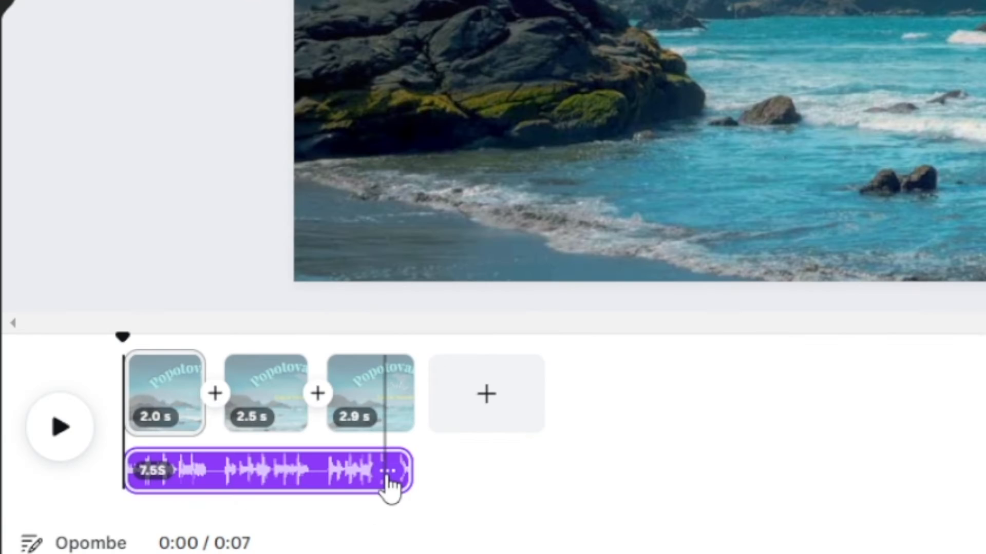
Step: Open the music track's audio effects, set its fade-out to 3.7 s and preview the intro
left_click(397, 512)
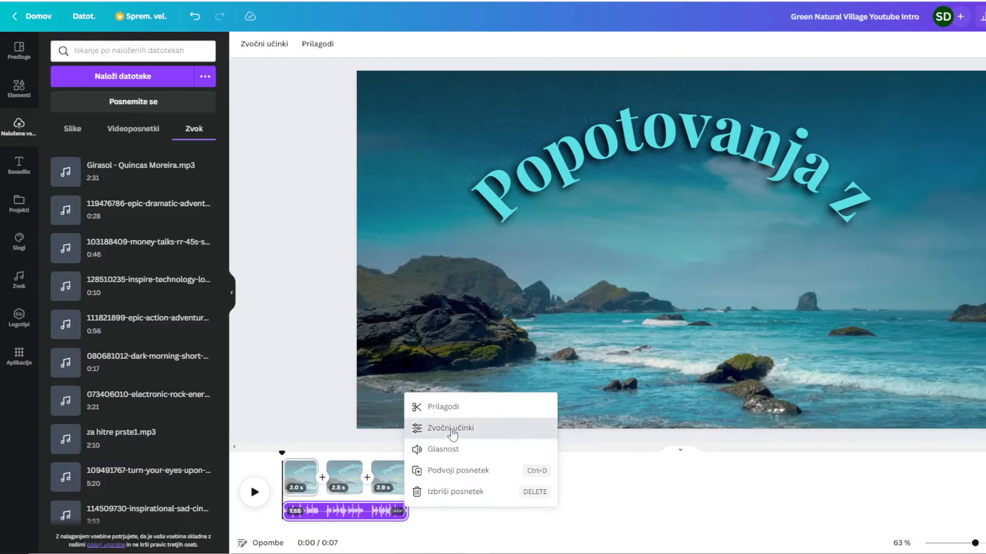
left_click(511, 283)
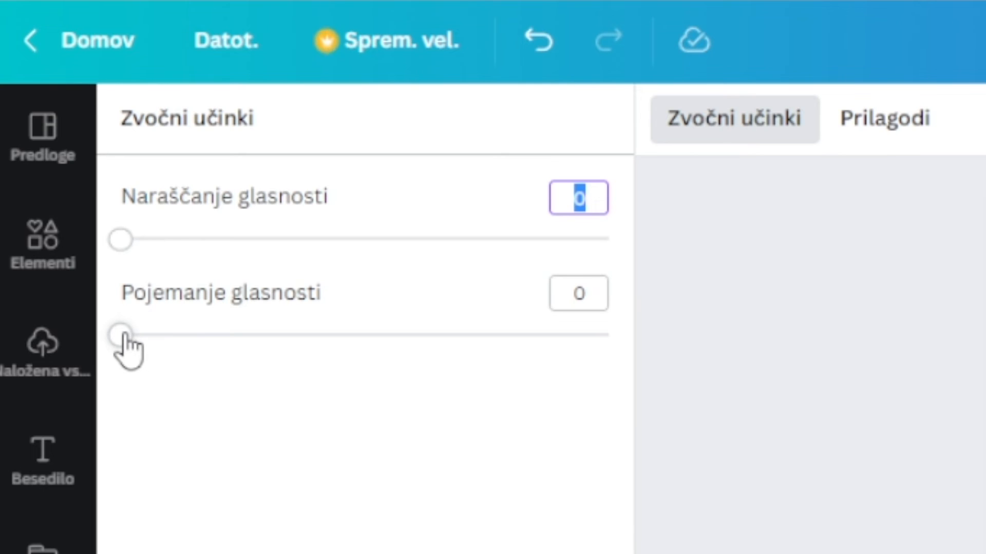
left_click_drag(124, 335, 186, 334)
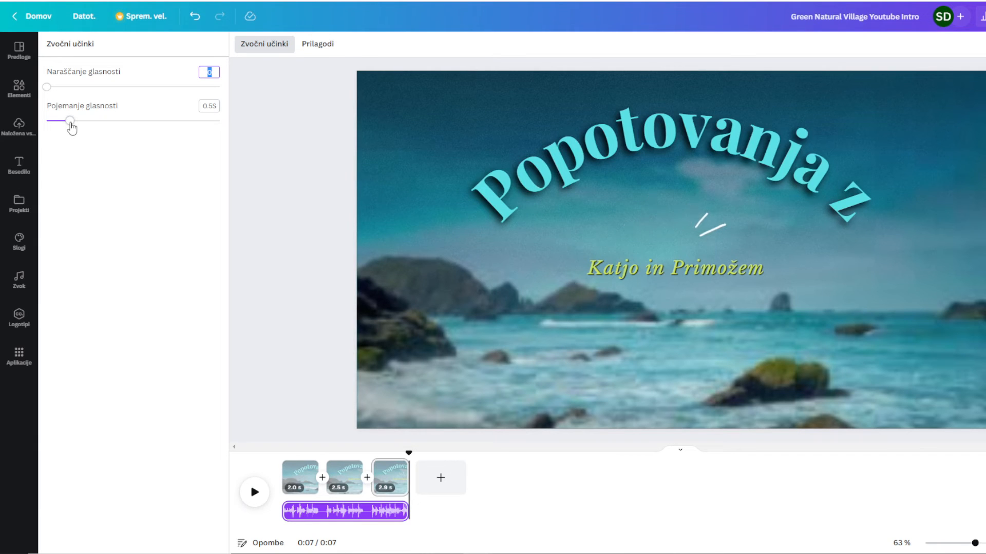
left_click_drag(70, 125, 92, 125)
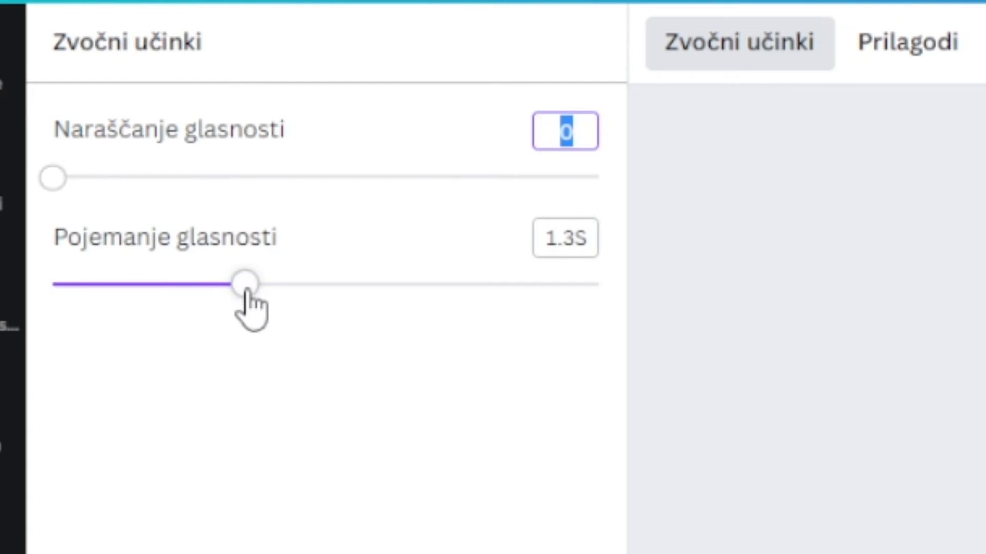
left_click_drag(246, 304, 517, 308)
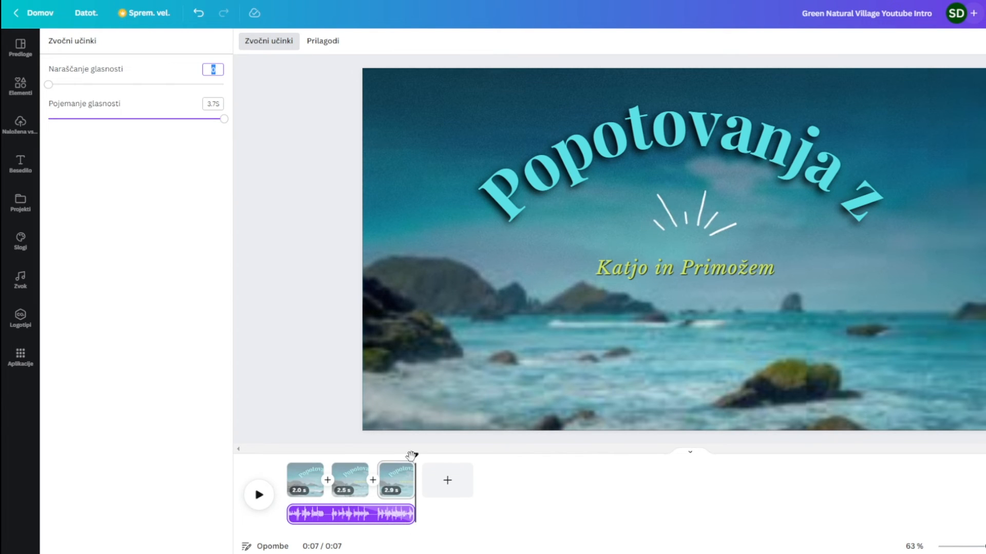
left_click_drag(411, 455, 315, 456)
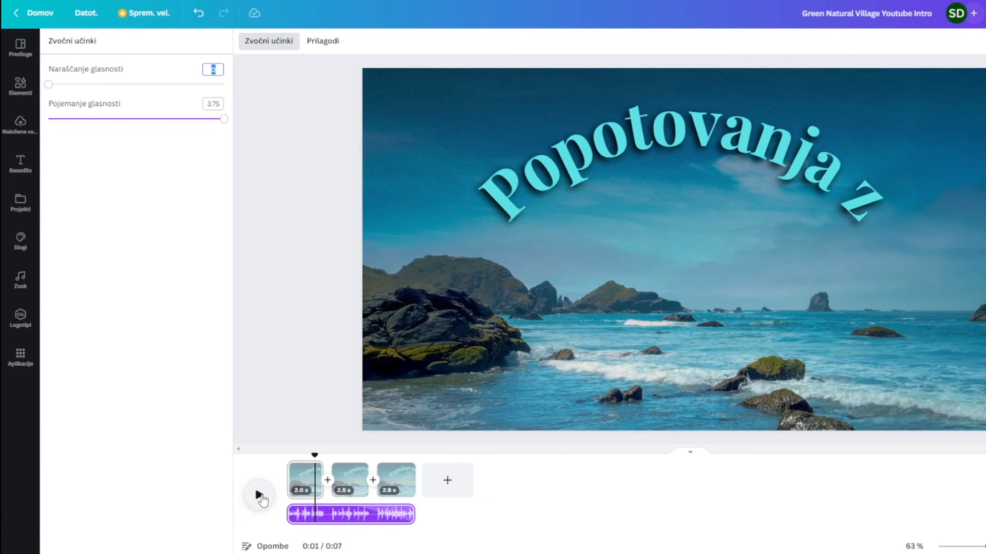
left_click(259, 496)
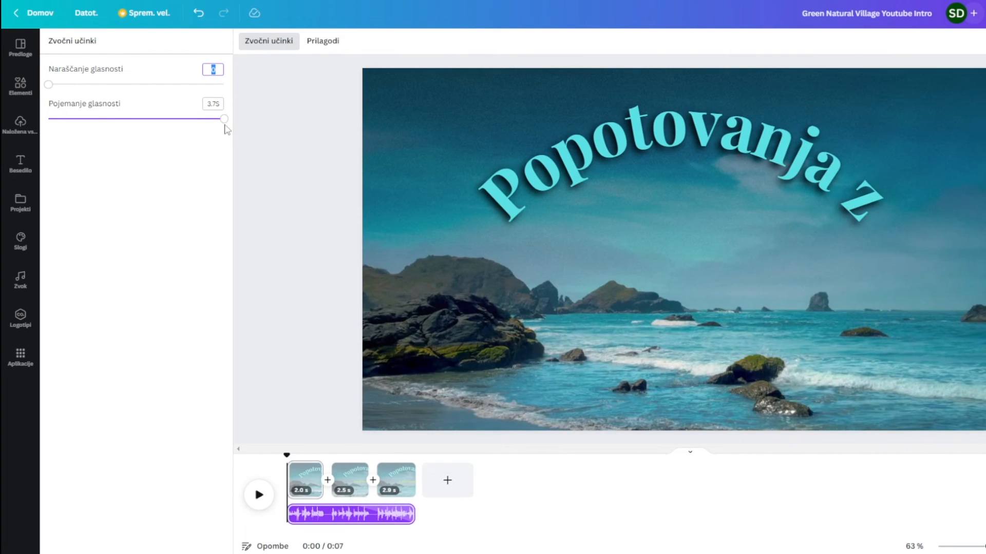
Step: Set the music track's fade-out to 1.4 s and play the intro from the start
left_click_drag(224, 120, 114, 122)
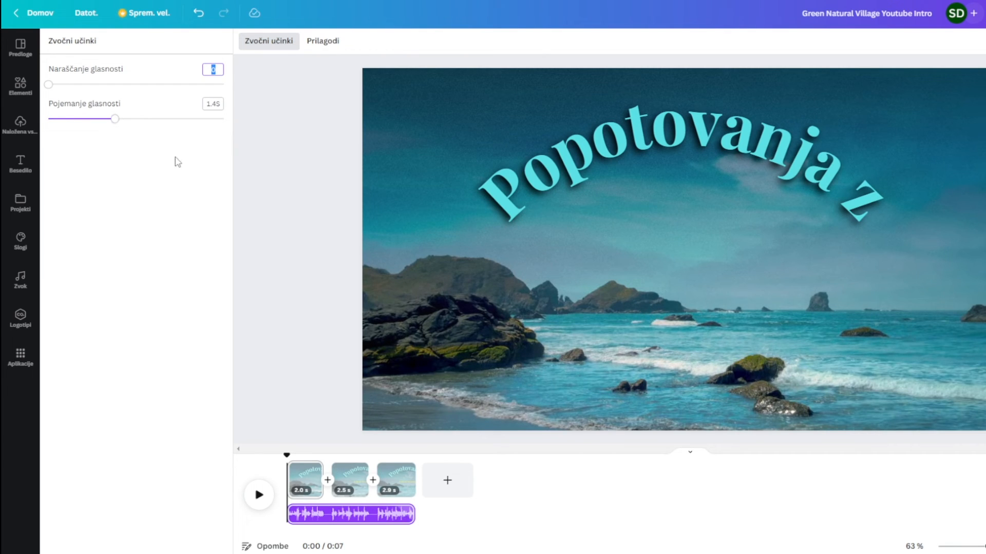
left_click(258, 497)
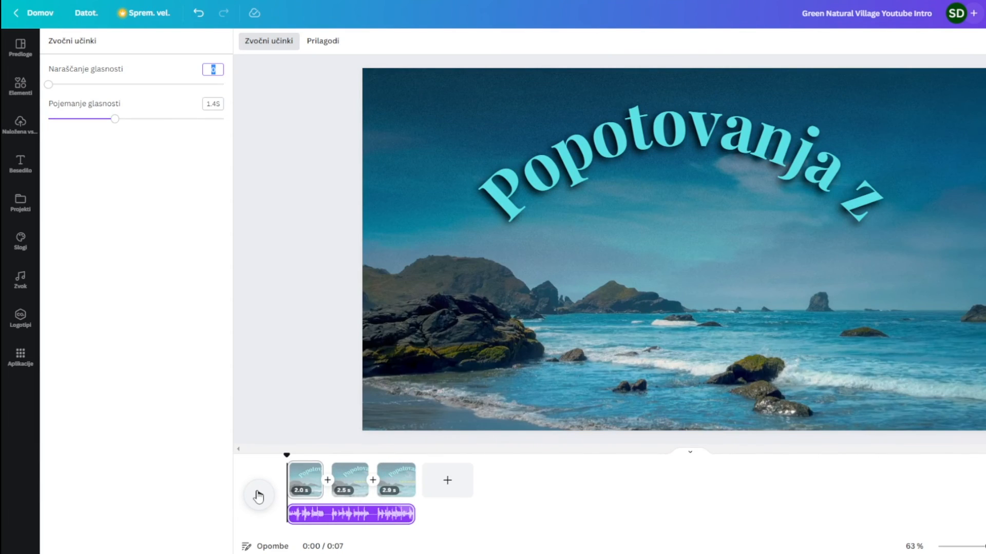
mouse_move(287, 456)
left_mouse_down()
mouse_move(312, 467)
mouse_move(286, 469)
left_mouse_up()
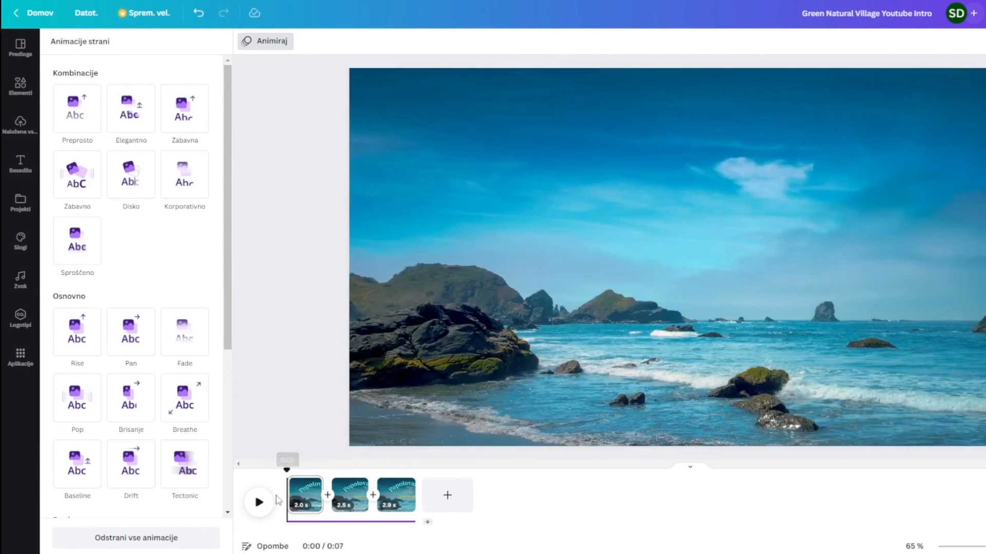
left_click(259, 504)
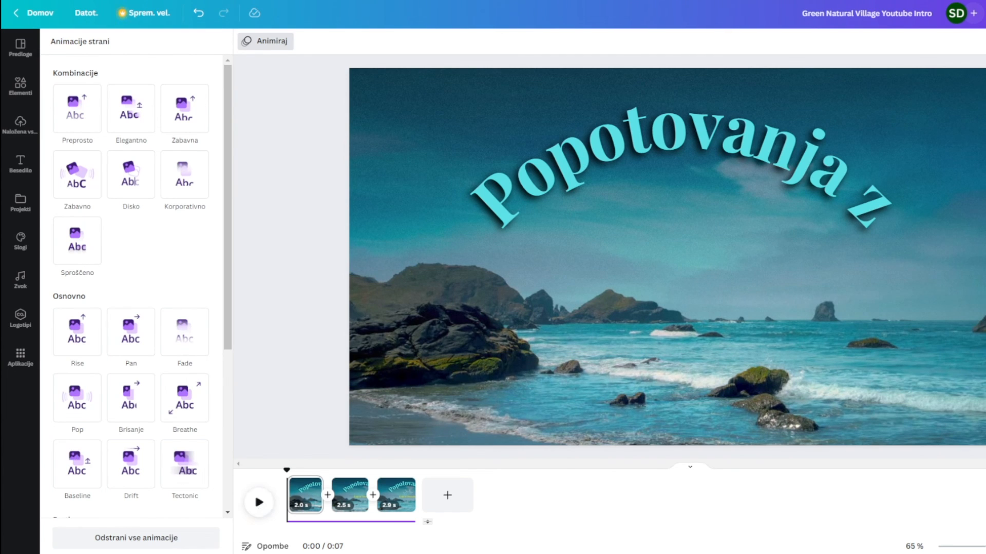
Step: Open the list of uploaded audio files
left_click(20, 123)
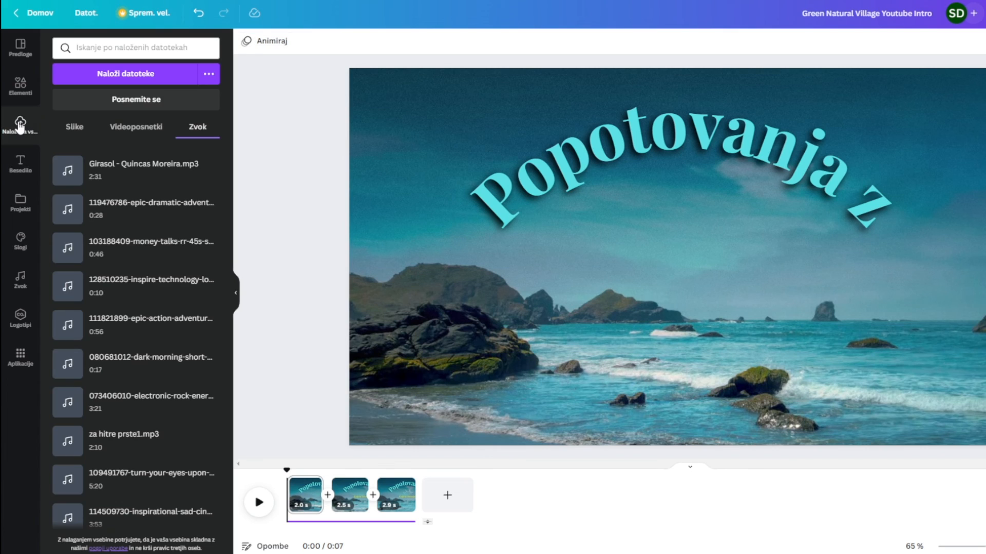